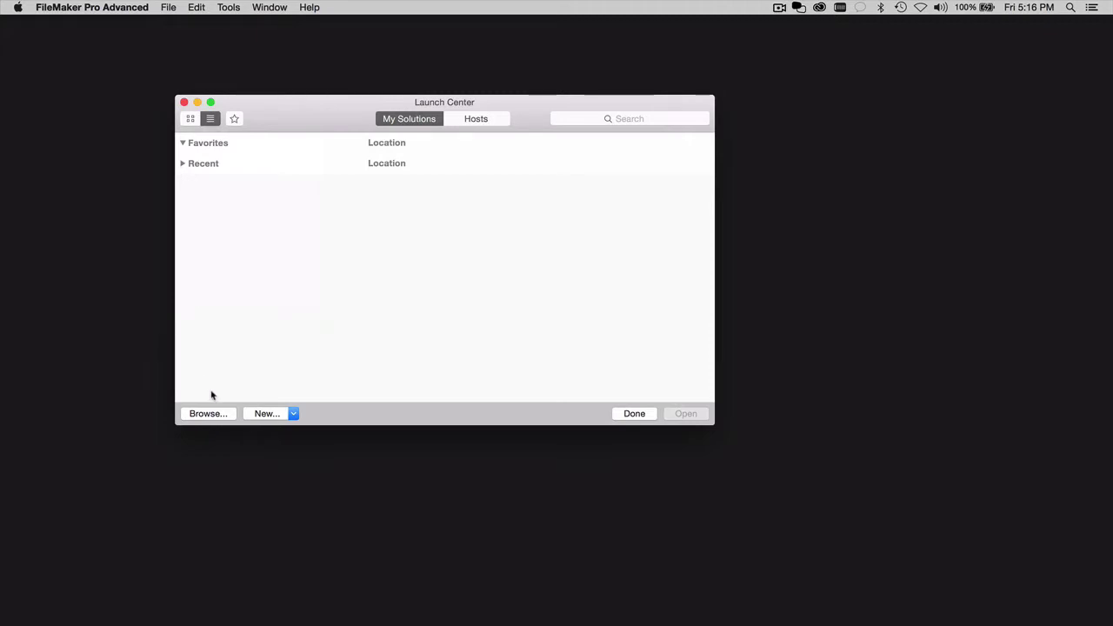
Open Example.fmp12 from the Desktop and dismiss its 'The onOpen script ran' message.
left_click(214, 414)
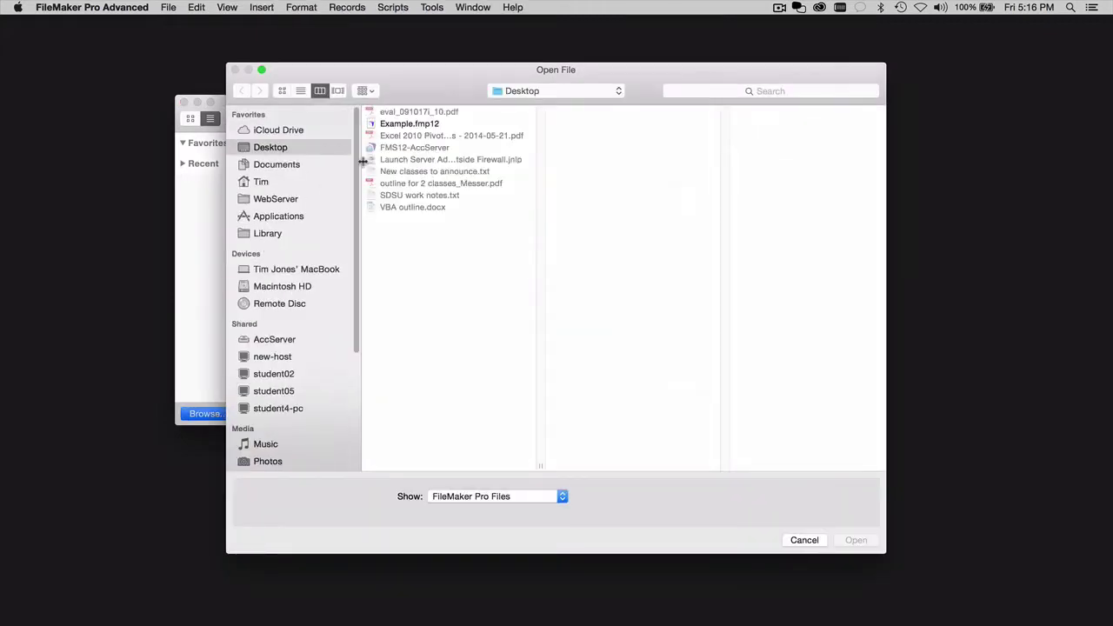
left_click(409, 126)
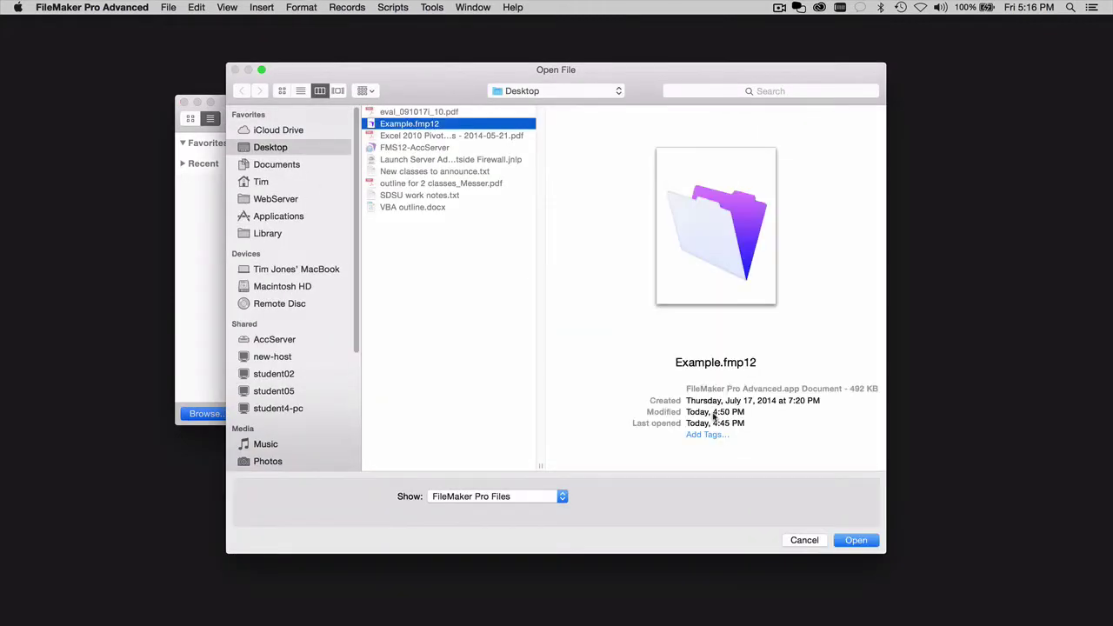
left_click(845, 543)
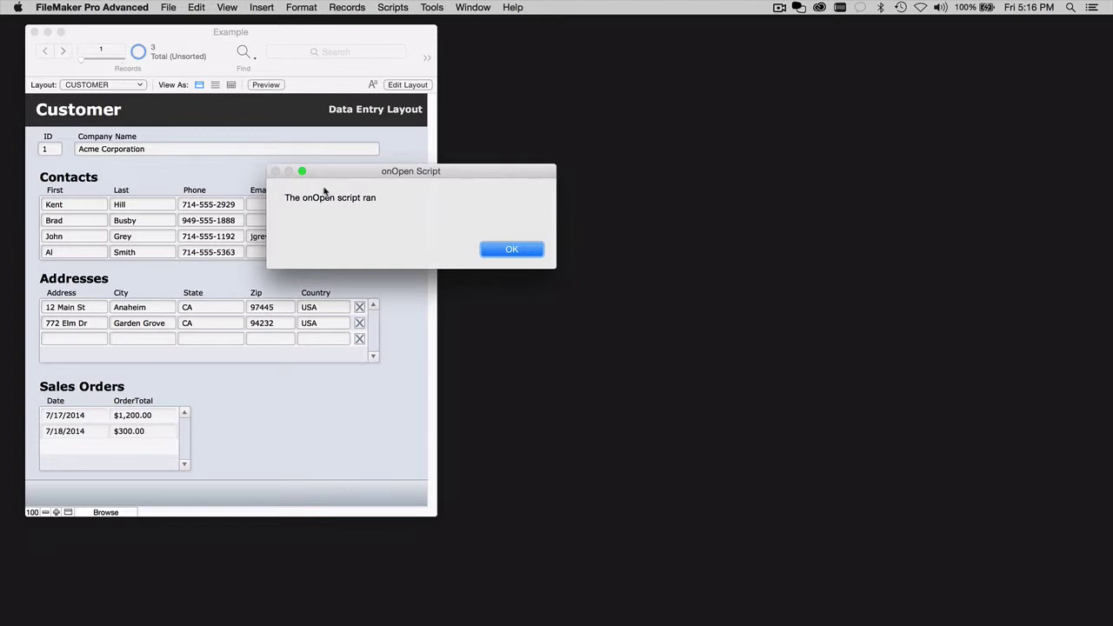
left_click(510, 250)
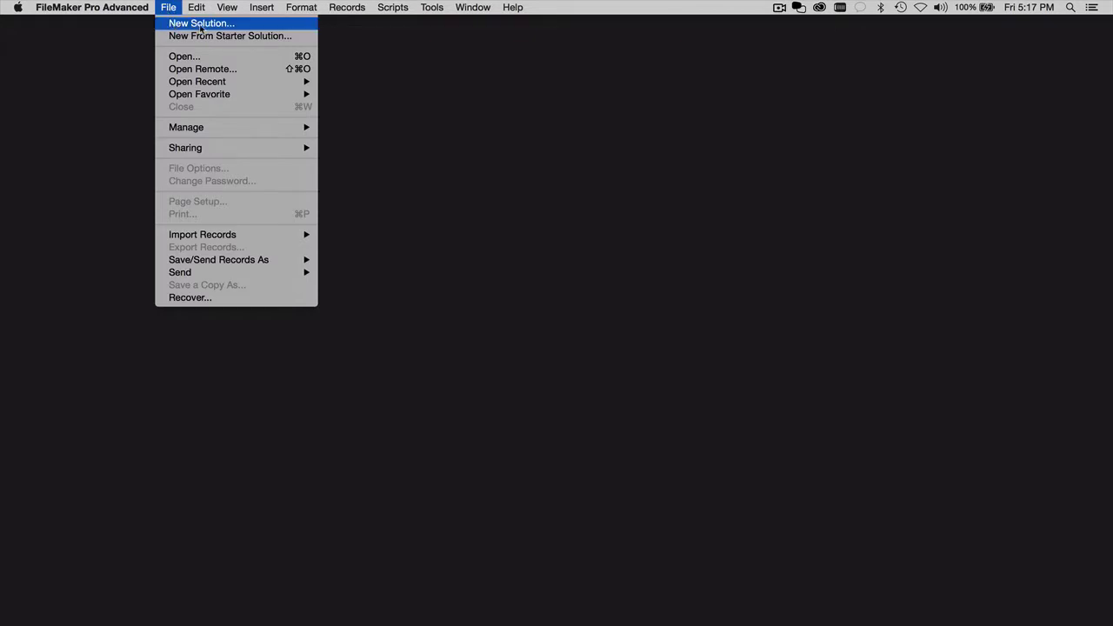
Create a new blank solution saved as Untitled.fmp12 on the Desktop.
left_click(200, 24)
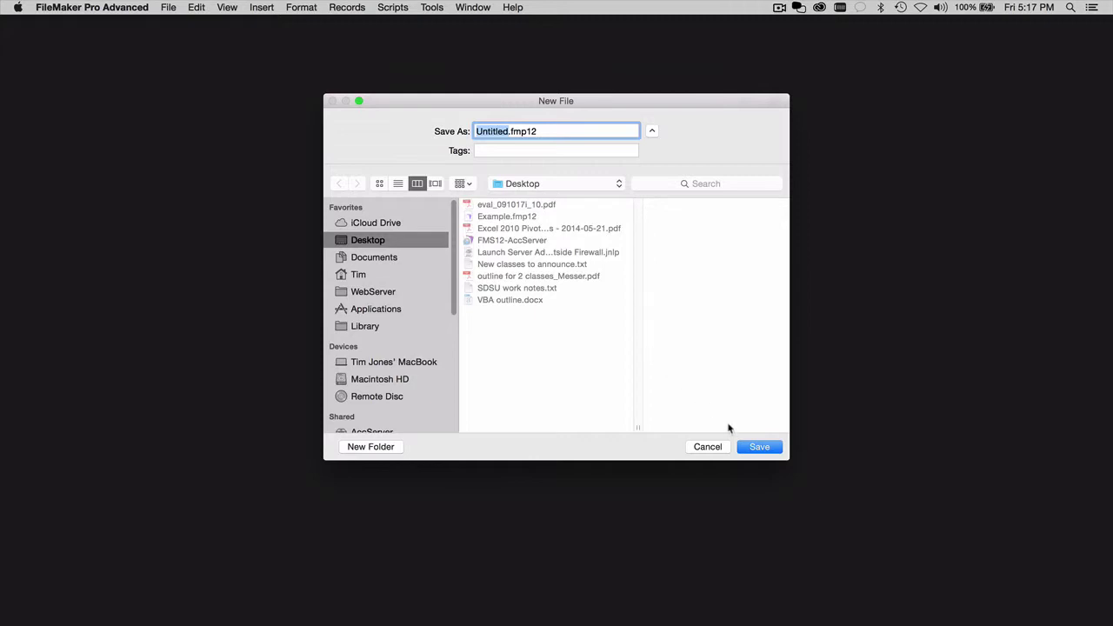
left_click(749, 447)
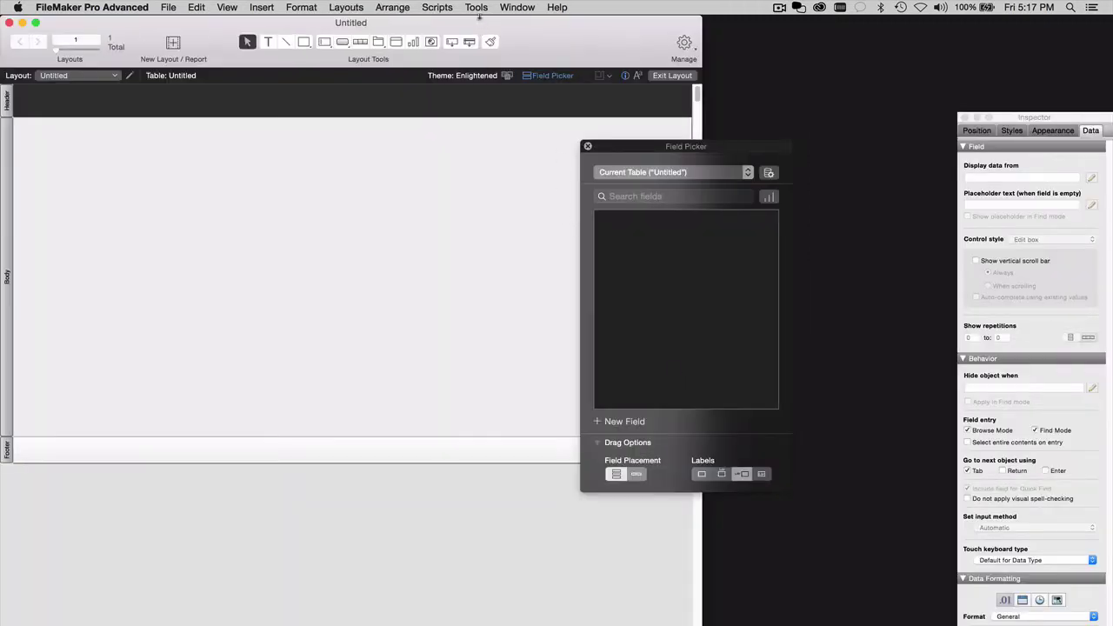
left_click(479, 8)
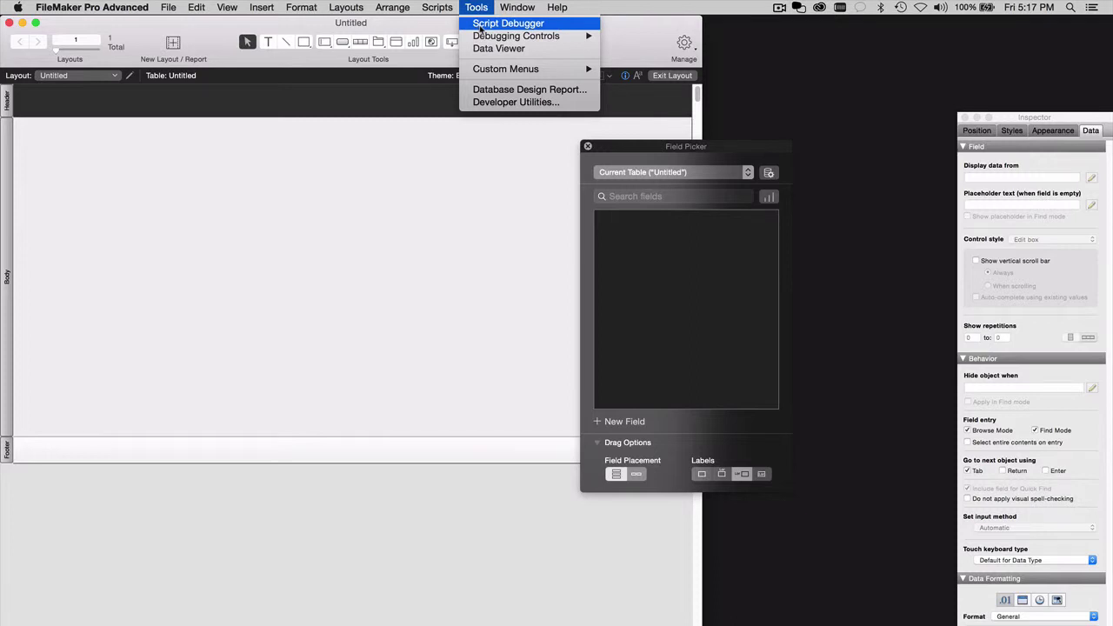
Turn on the Script Debugger, close Untitled, and reopen Example from File > Open Recent.
left_click(480, 29)
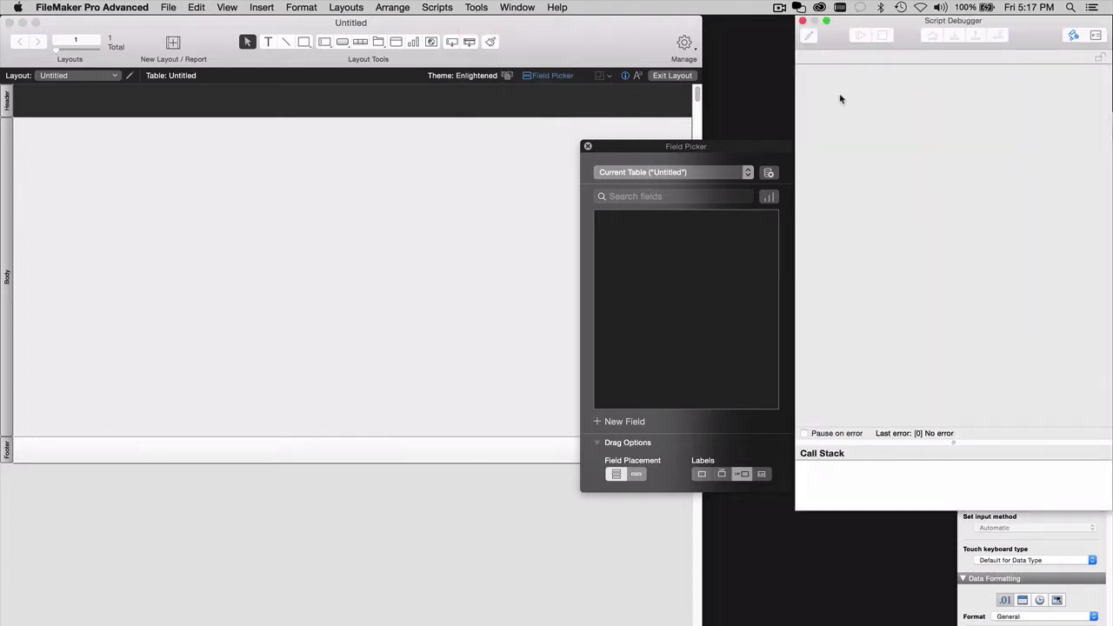
left_click(10, 23)
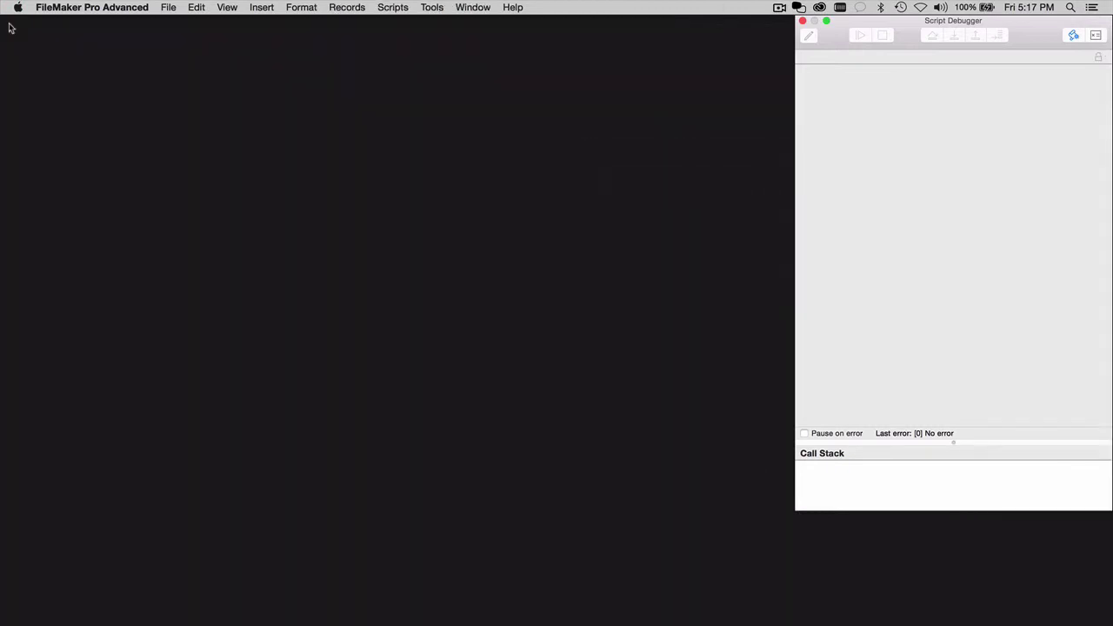
left_click(169, 8)
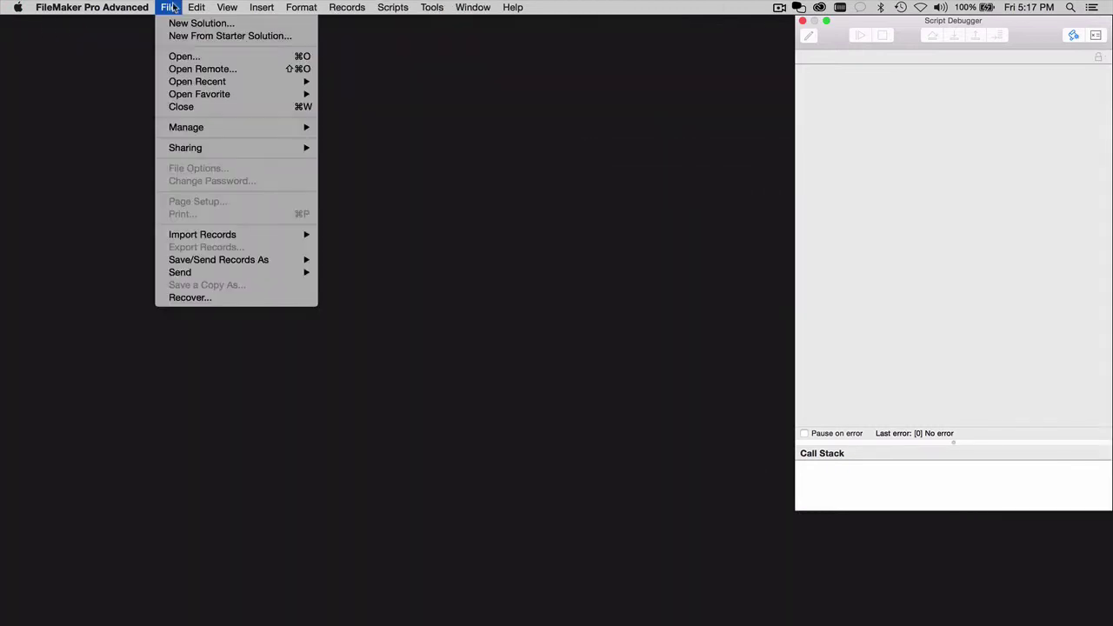
mouse_move(248, 83)
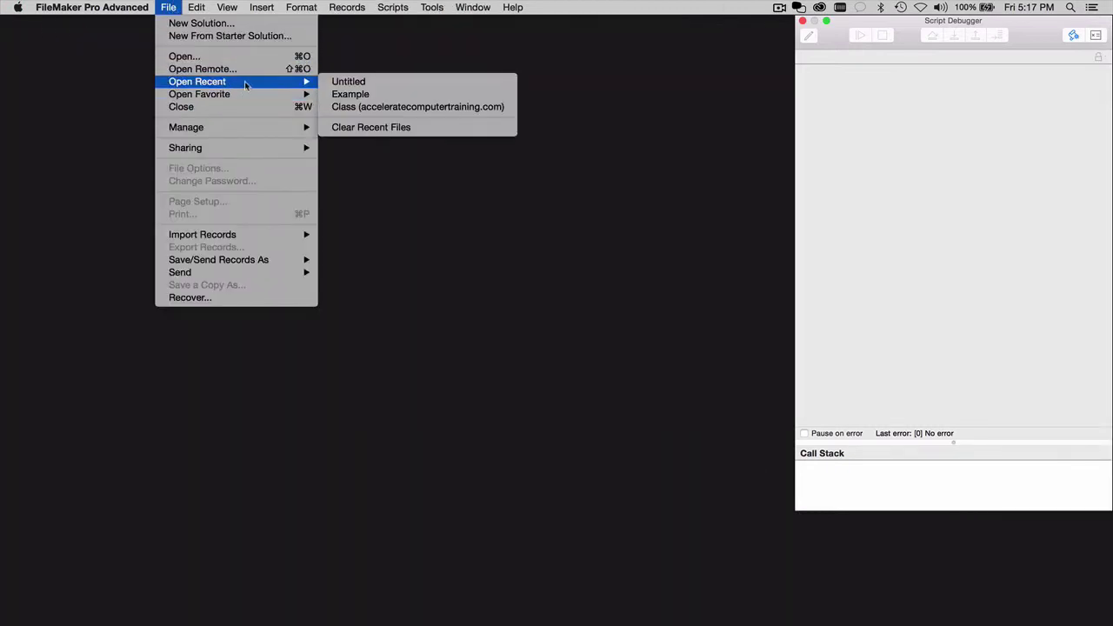
left_click(356, 94)
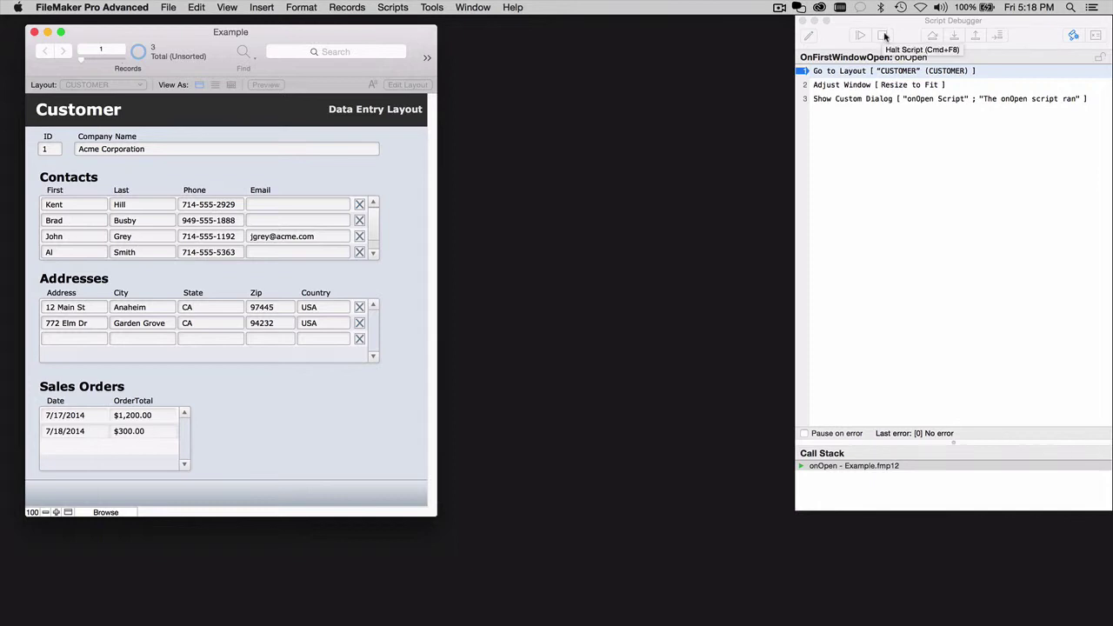
Halt the paused onOpen script and inspect its steps in the Script Workspace.
left_click(882, 39)
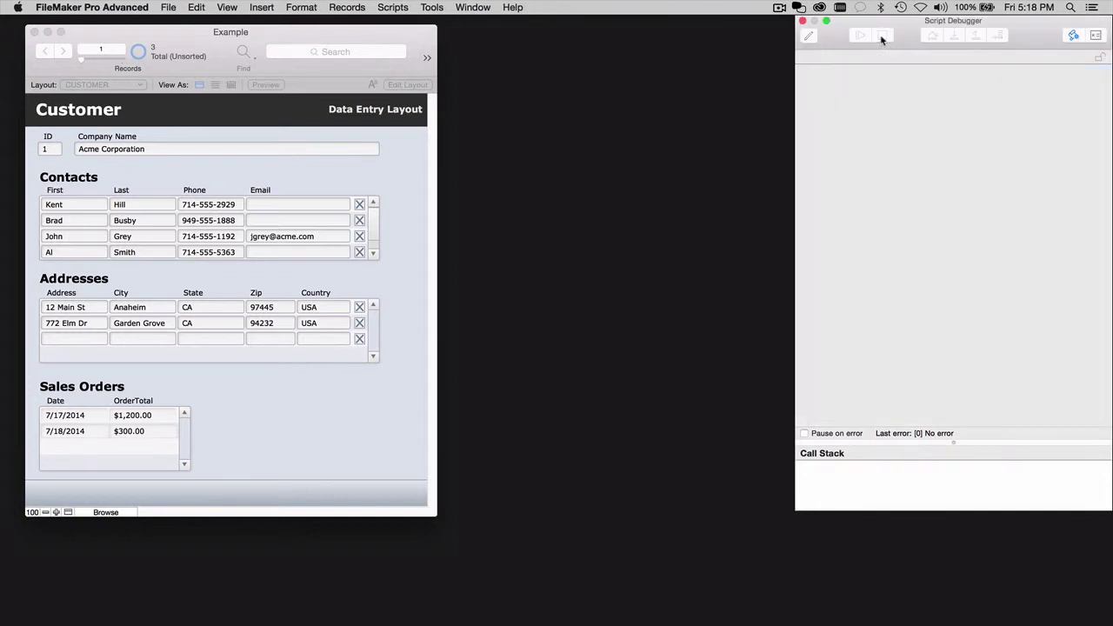
left_click(393, 8)
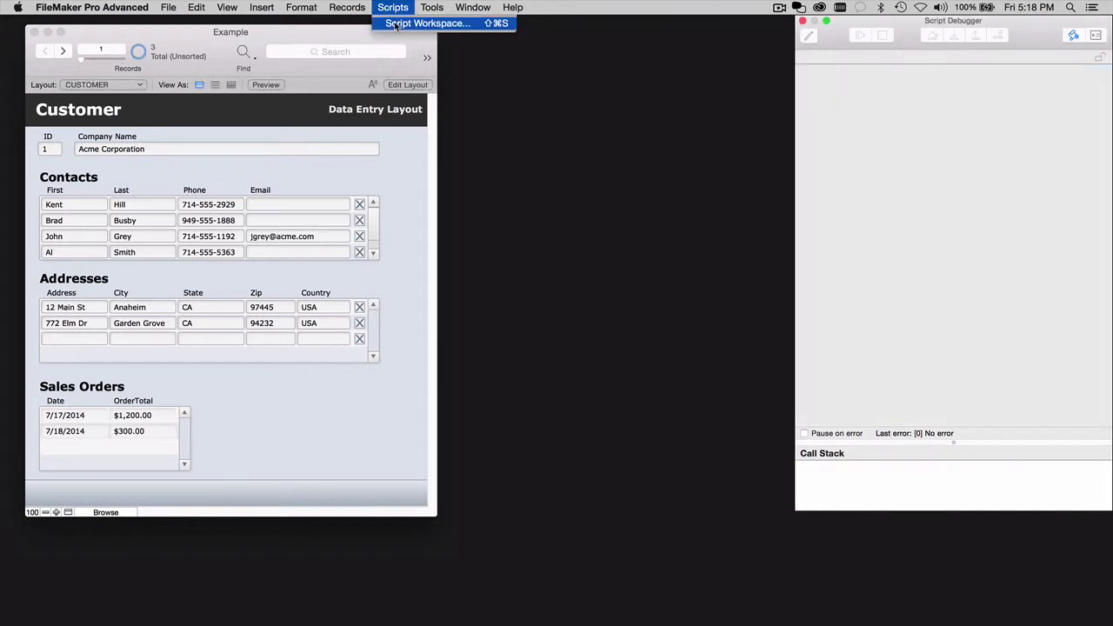
left_click(398, 24)
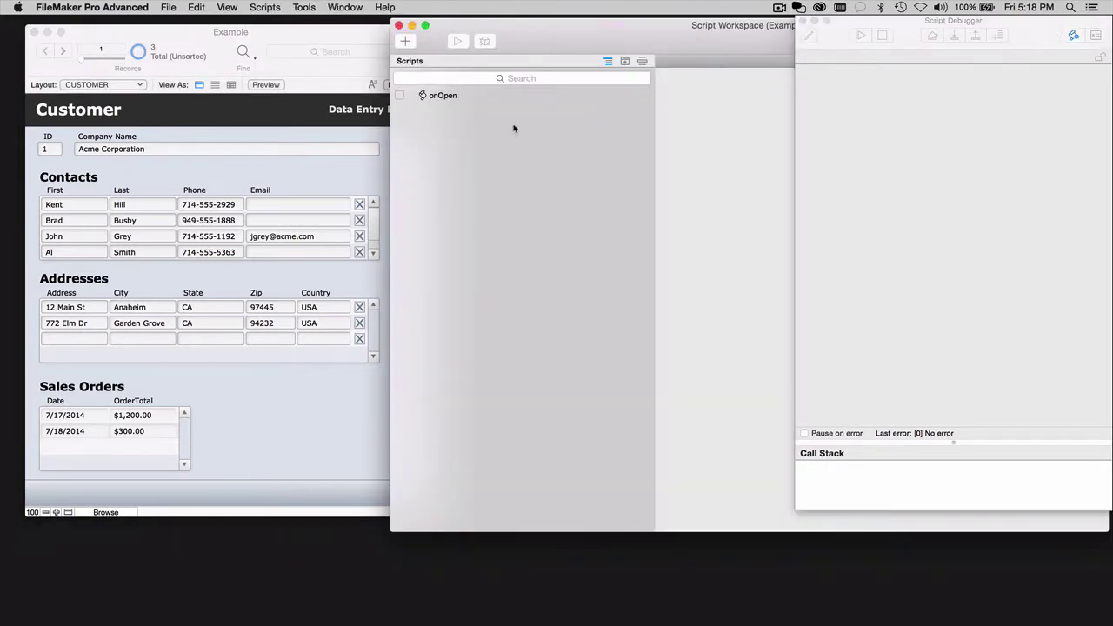
left_click(451, 98)
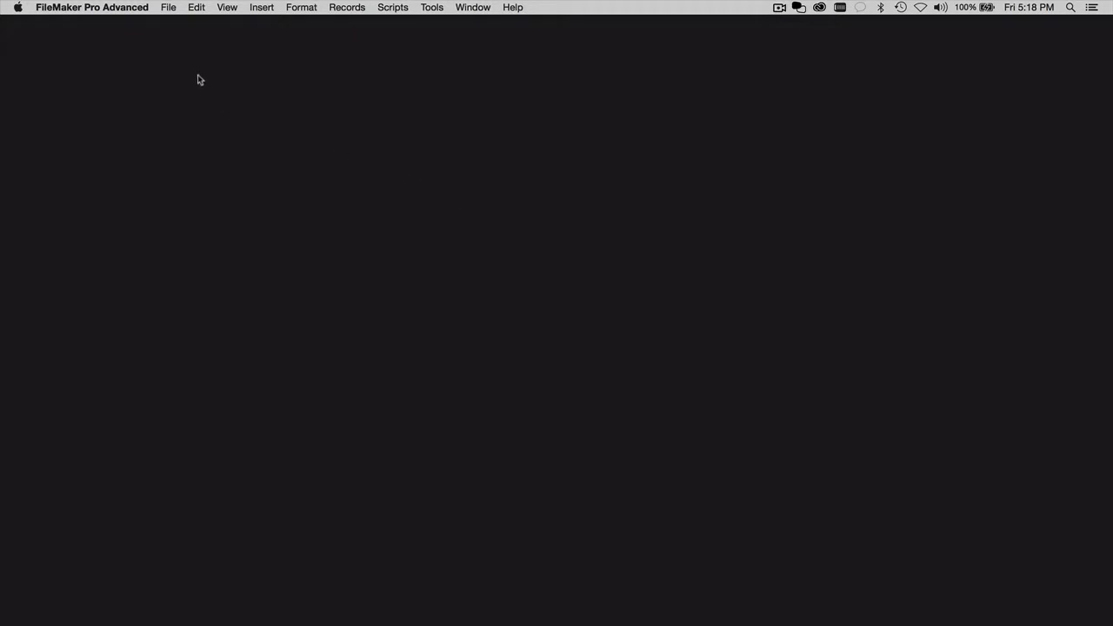
Create another new solution saved as Untitled2.fmp12 on the Desktop.
left_click(170, 8)
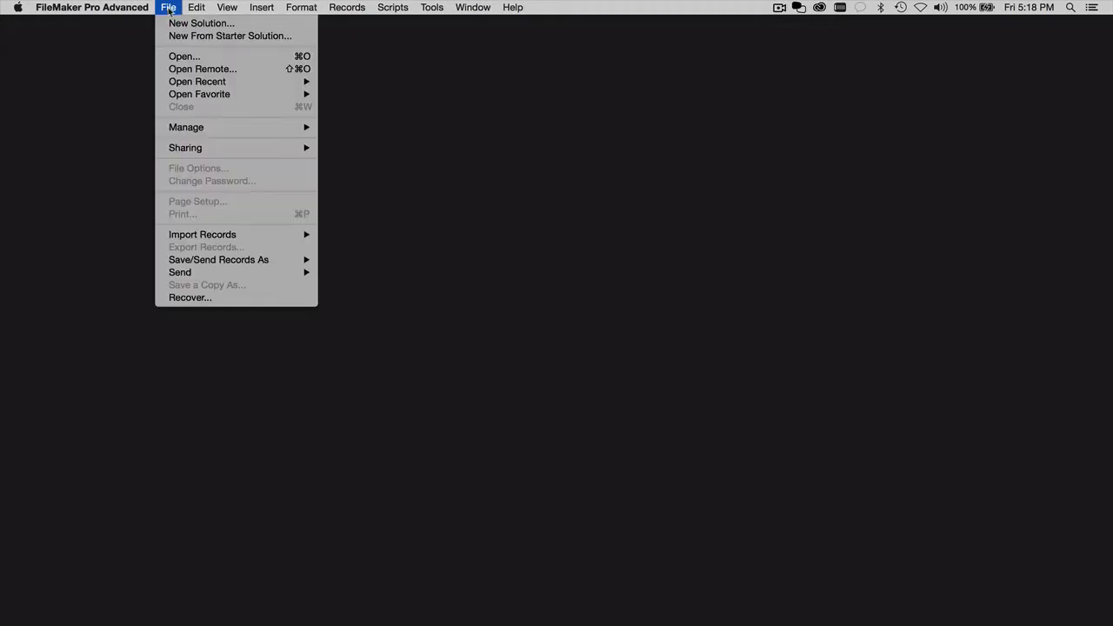
left_click(174, 24)
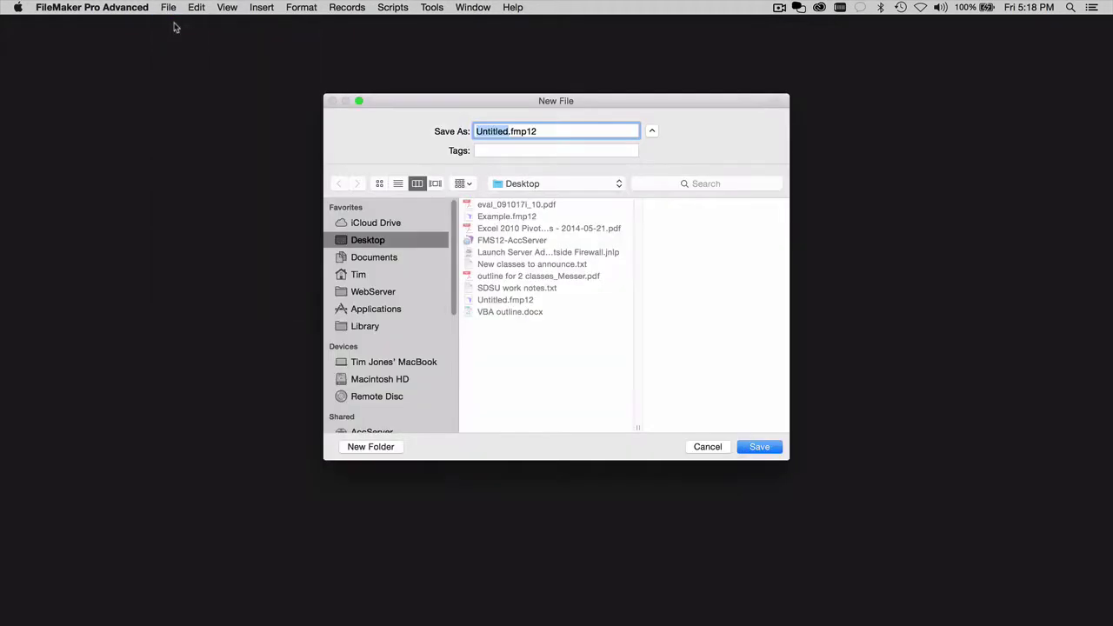
key("Right")
type("2")
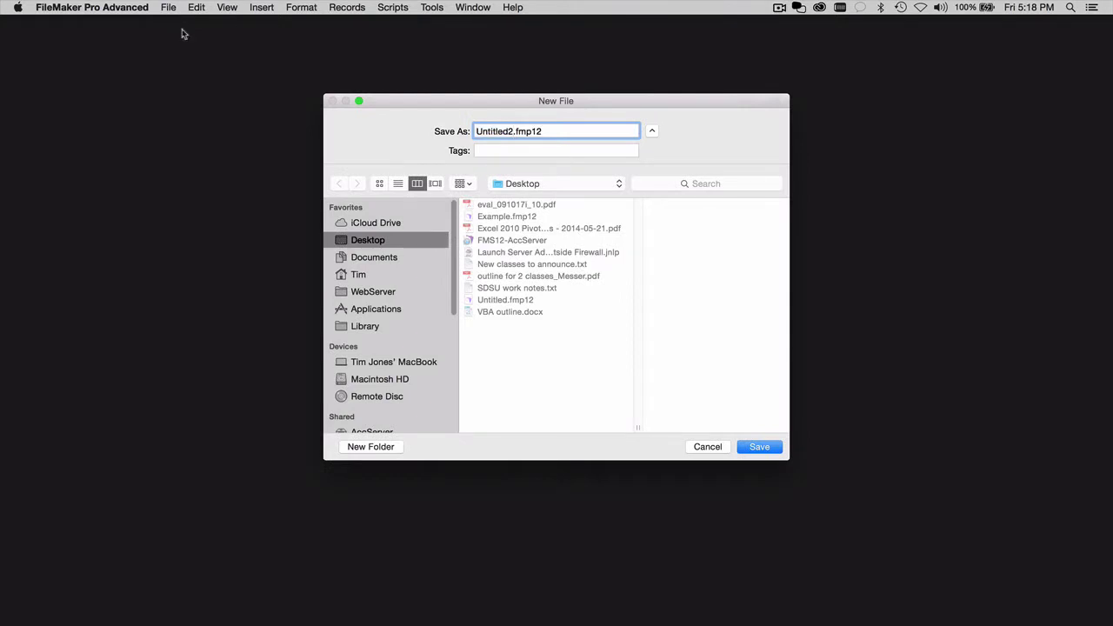
left_click(759, 447)
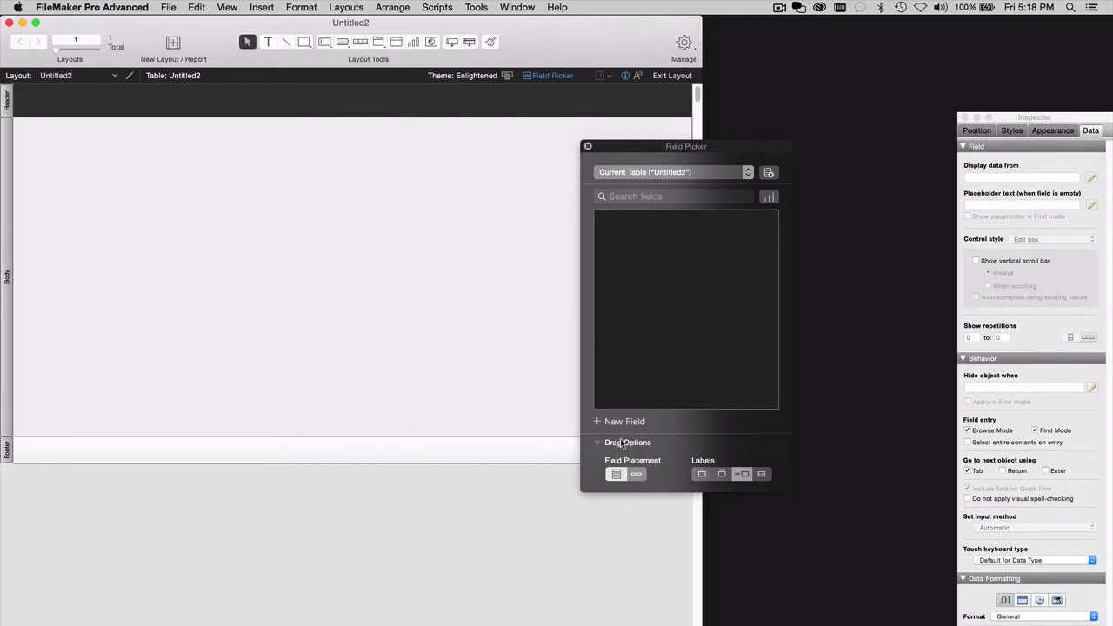
Add a text field named Field and place it with its label on the layout body.
left_click(627, 424)
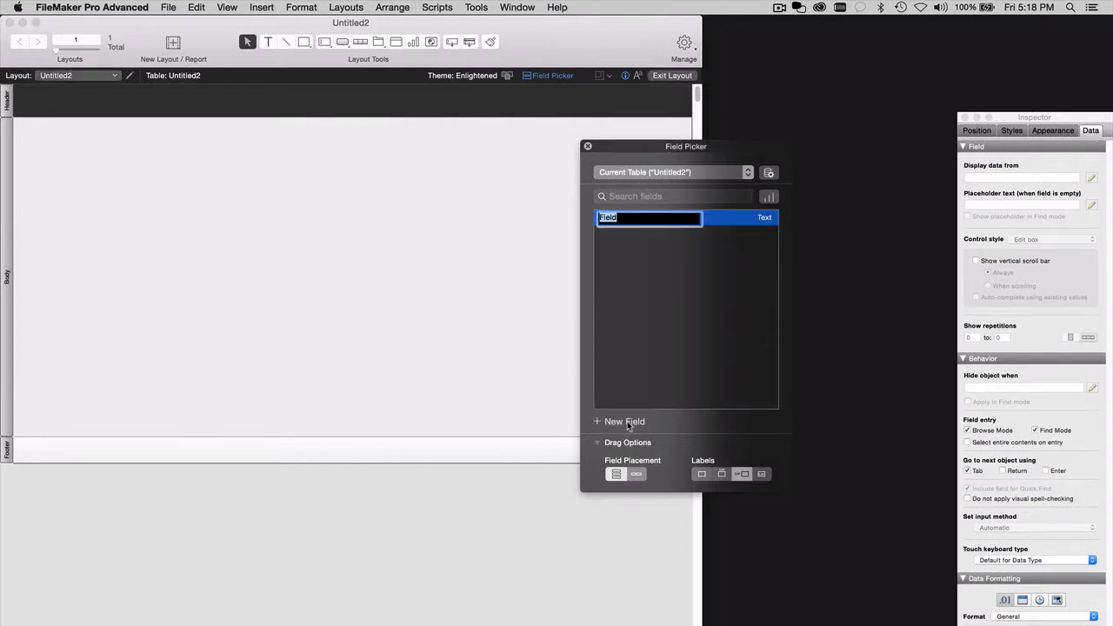
key("Return")
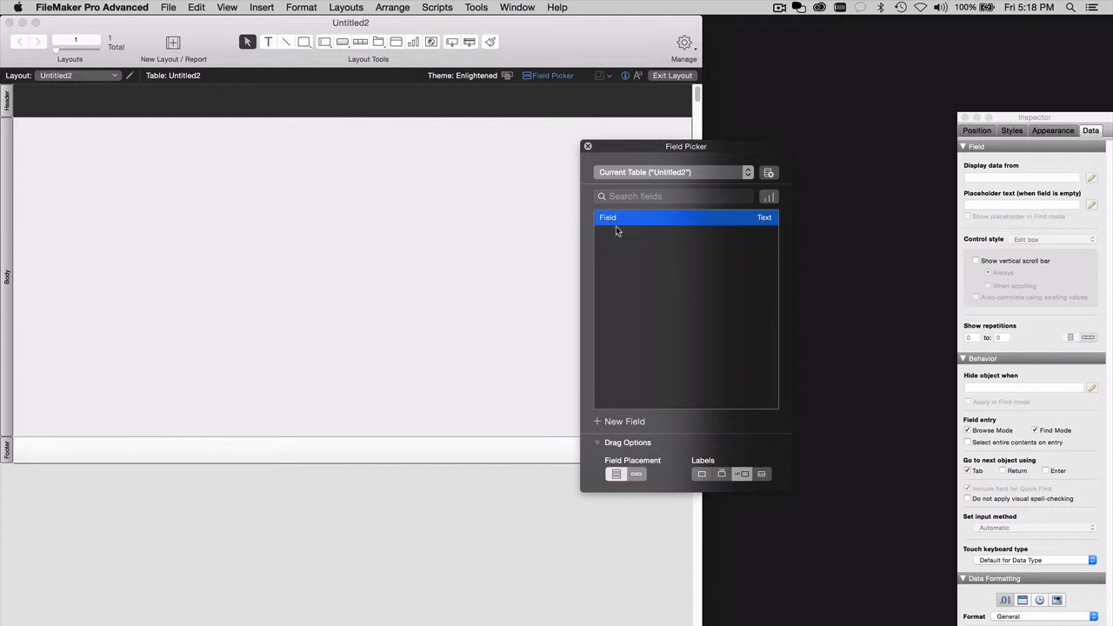
left_click_drag(607, 224, 156, 174)
Bring up the Specify Table dialog from Untitled2's relationships graph in File > Manage > Database.
left_click(169, 7)
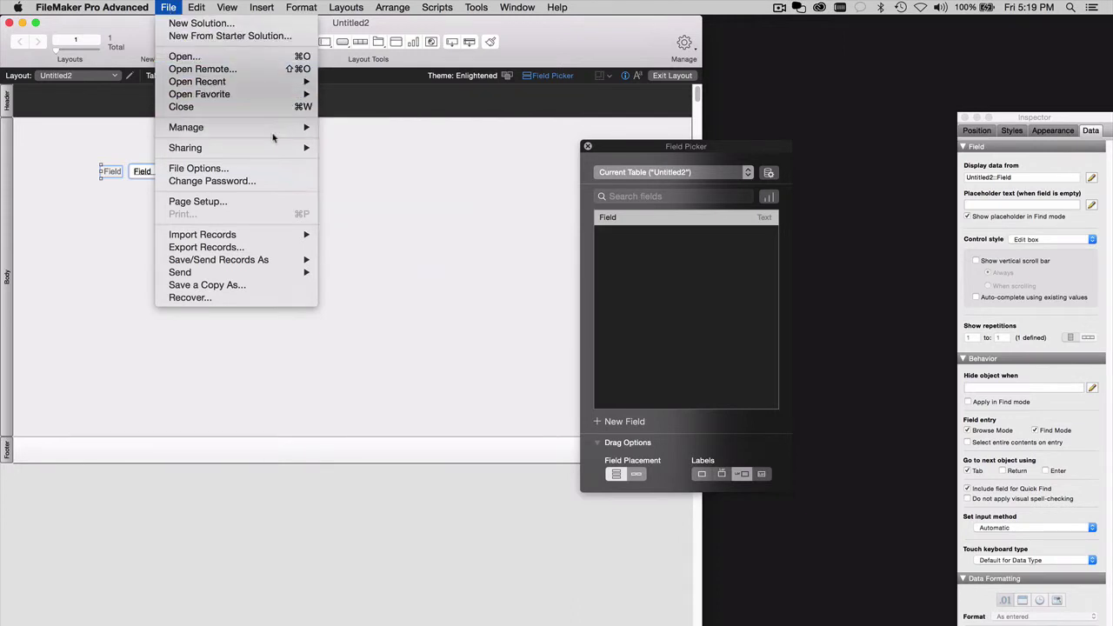
mouse_move(322, 131)
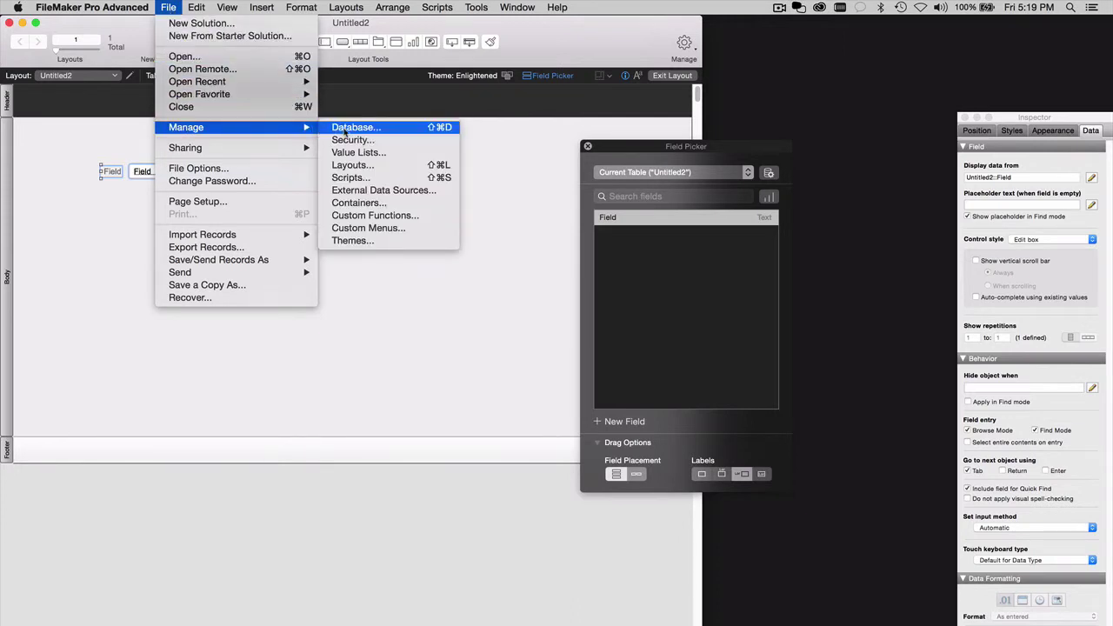
left_click(345, 131)
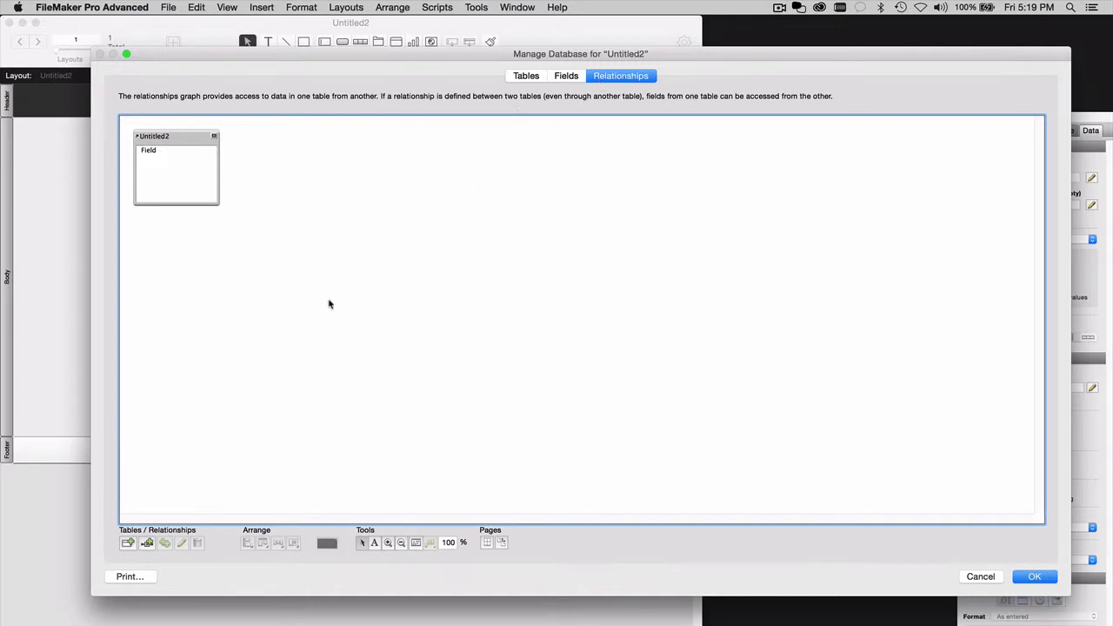
left_click(128, 544)
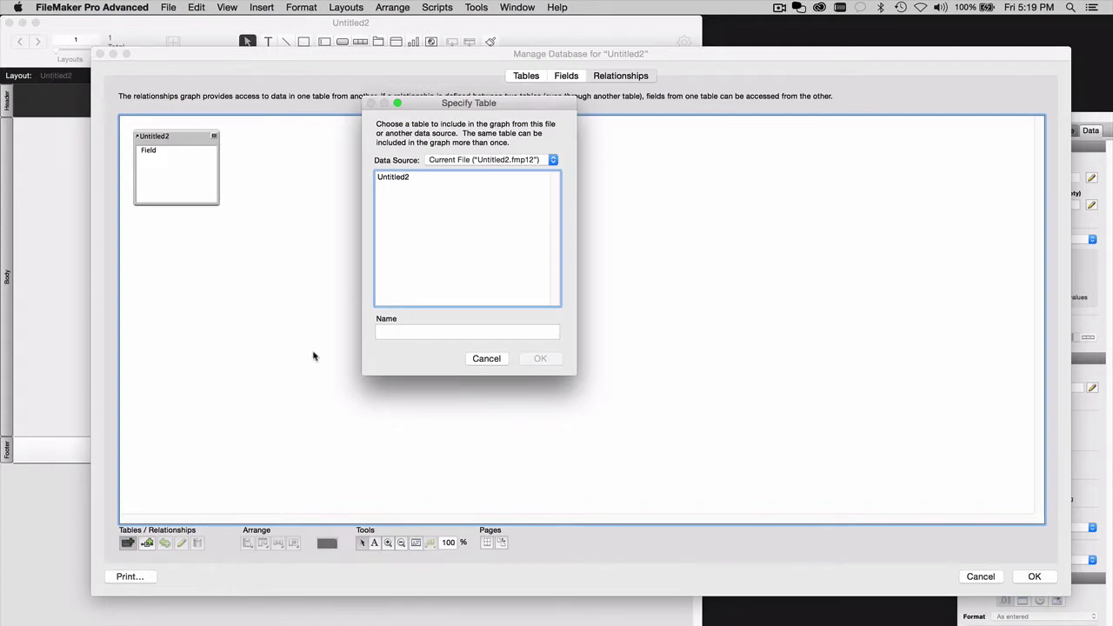
Add Example.fmp12 as a data source, add its Customer table, and place it beside Untitled2.
left_click(484, 164)
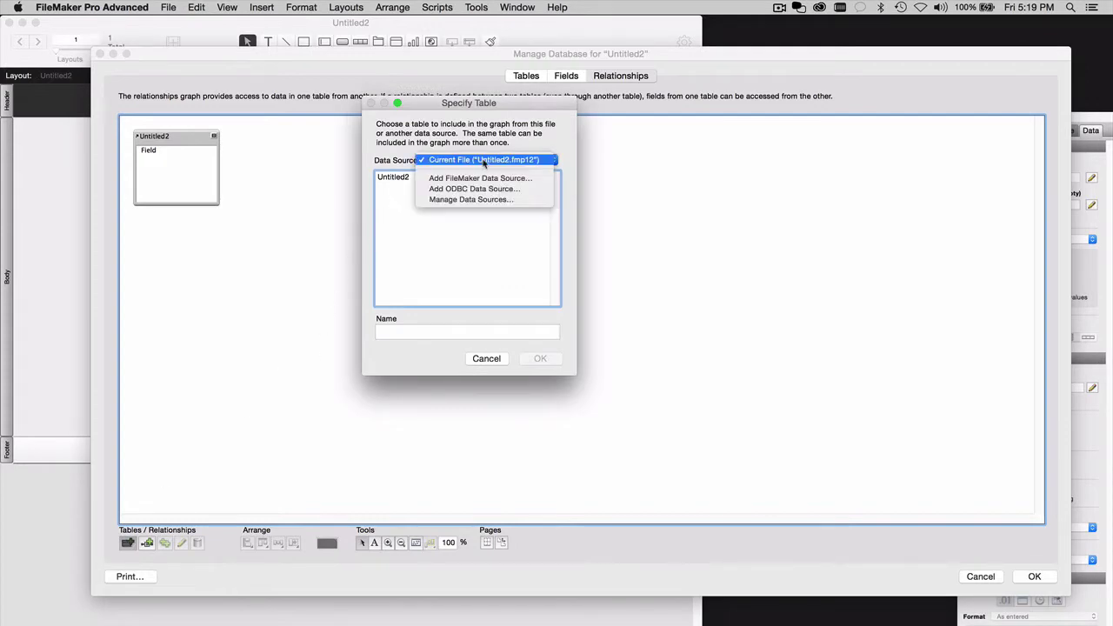
left_click(501, 179)
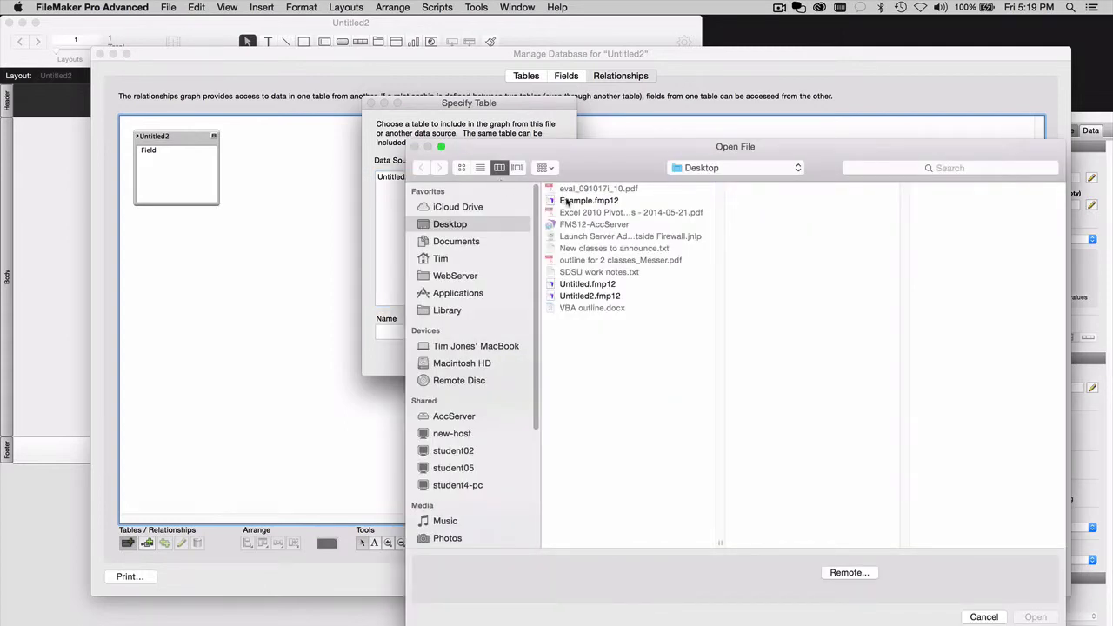
left_click(574, 200)
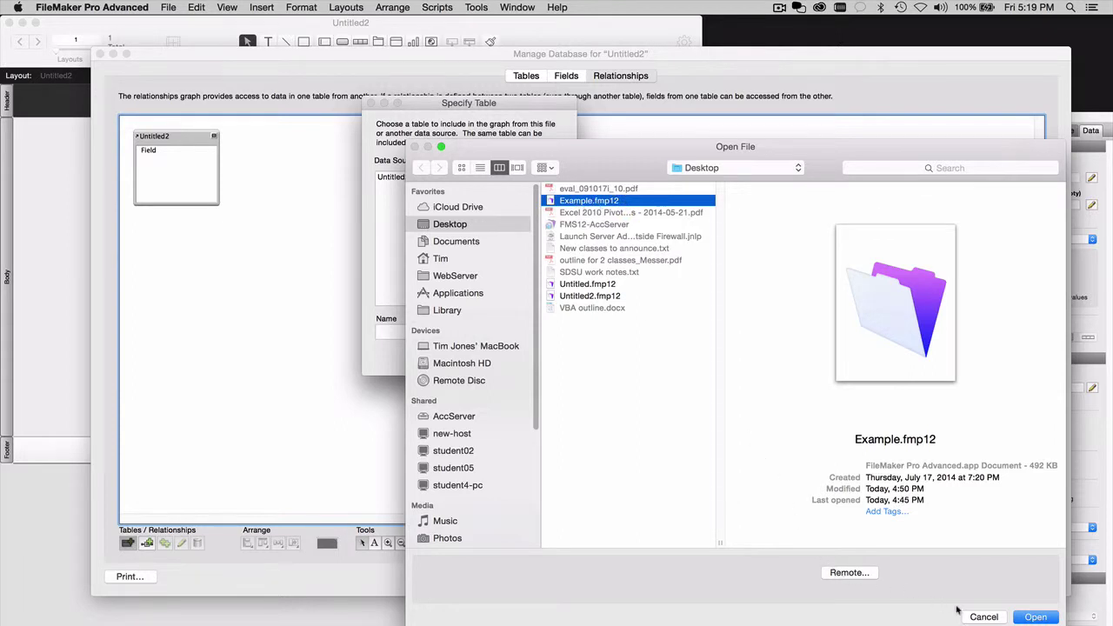
left_click(1030, 619)
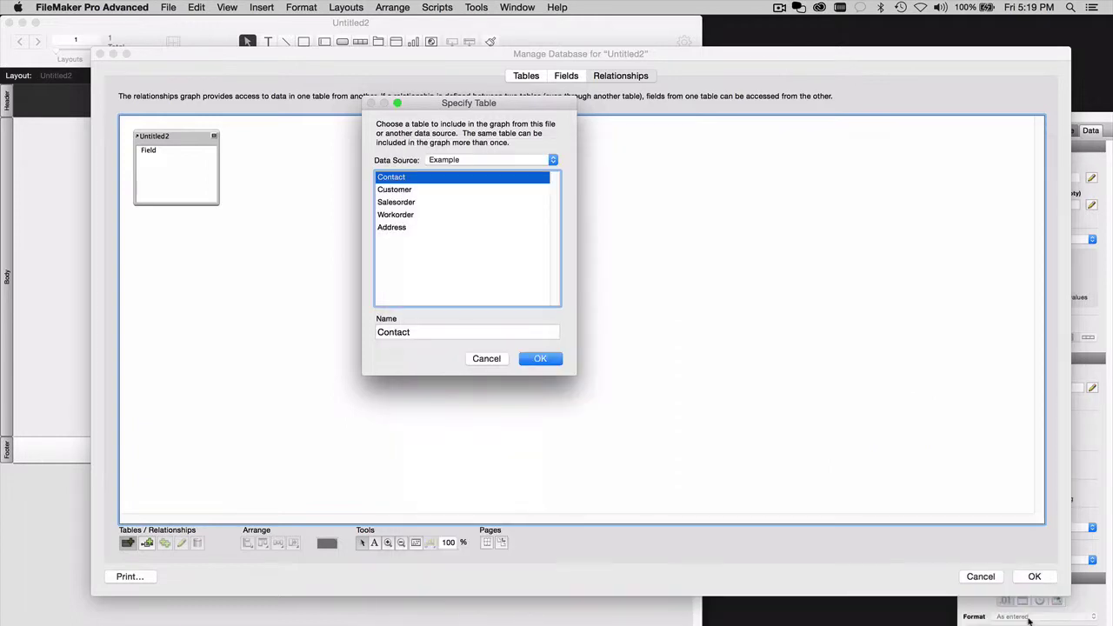
left_click(400, 191)
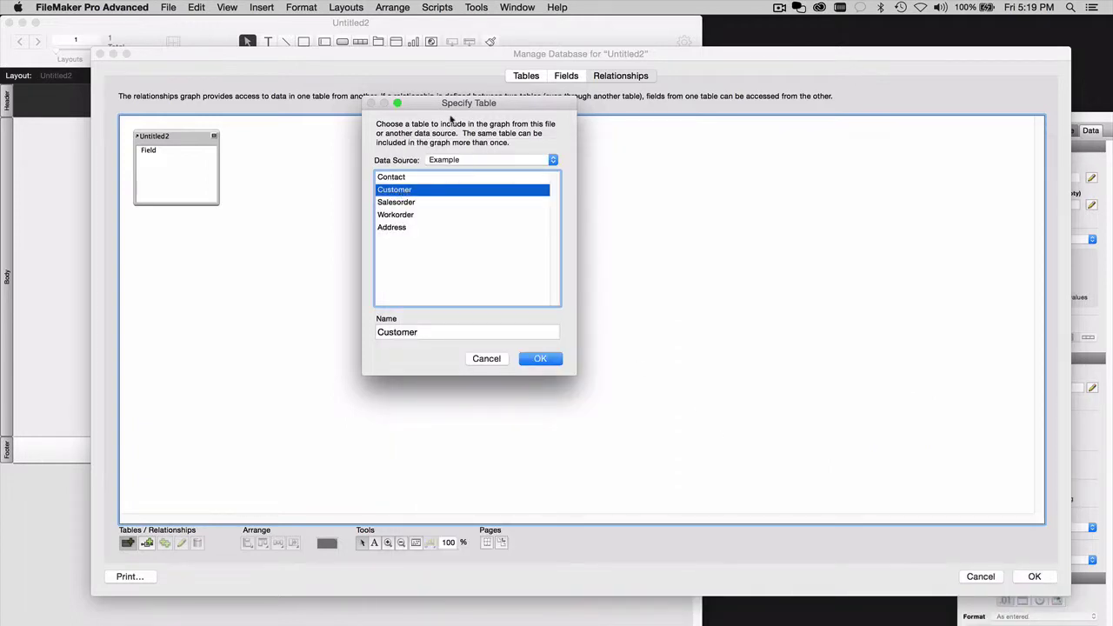
left_click(541, 359)
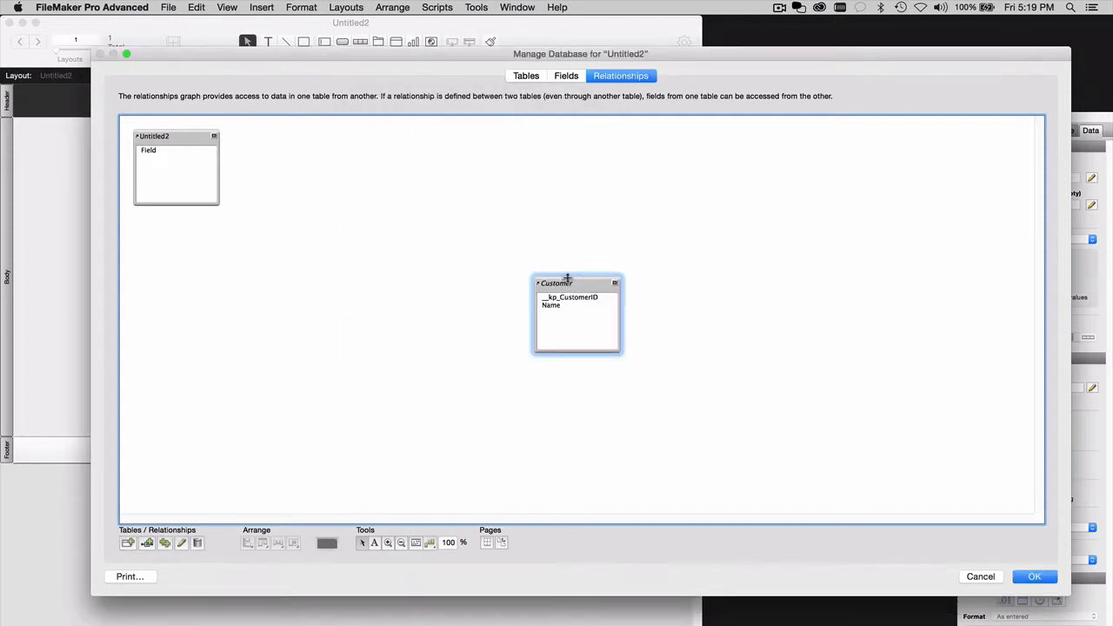
left_click_drag(585, 286, 338, 146)
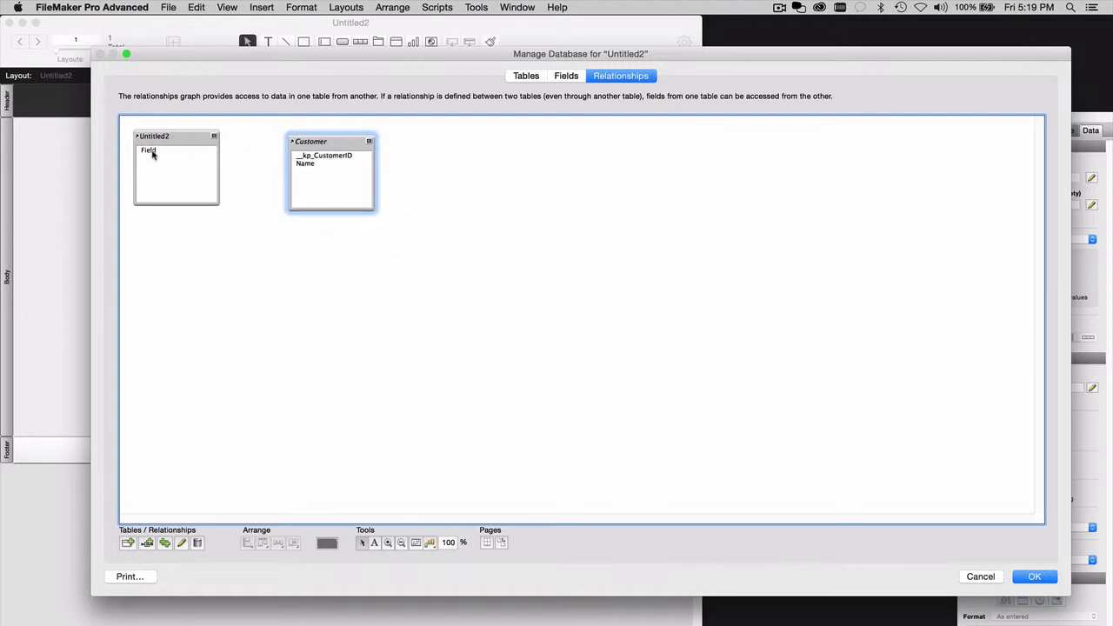
Relate Untitled2's Field to Customer's __kp_CustomerID with an equals join.
left_click_drag(153, 154, 321, 153)
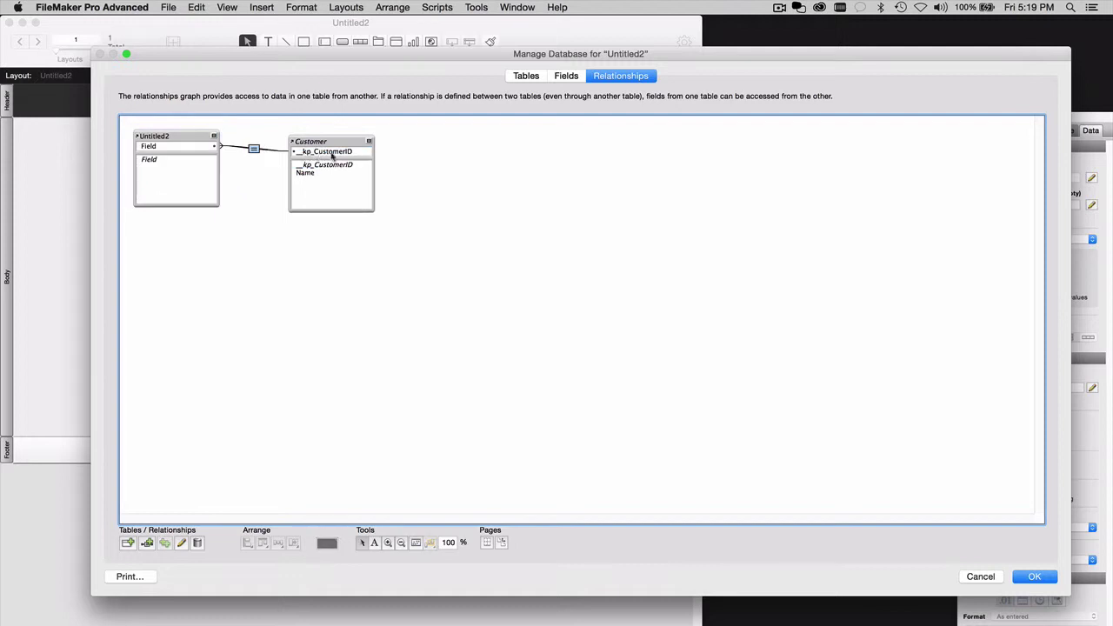
Change the Field–__kp_CustomerID relationship operator from = to x (cross-join) and save it.
double_click(253, 152)
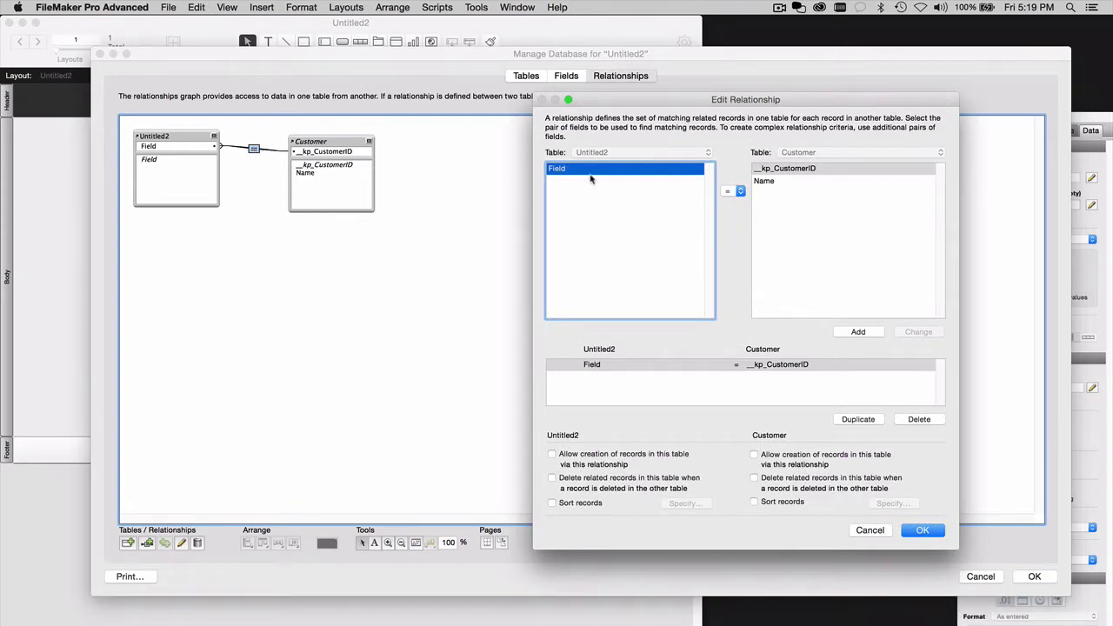
left_click(735, 192)
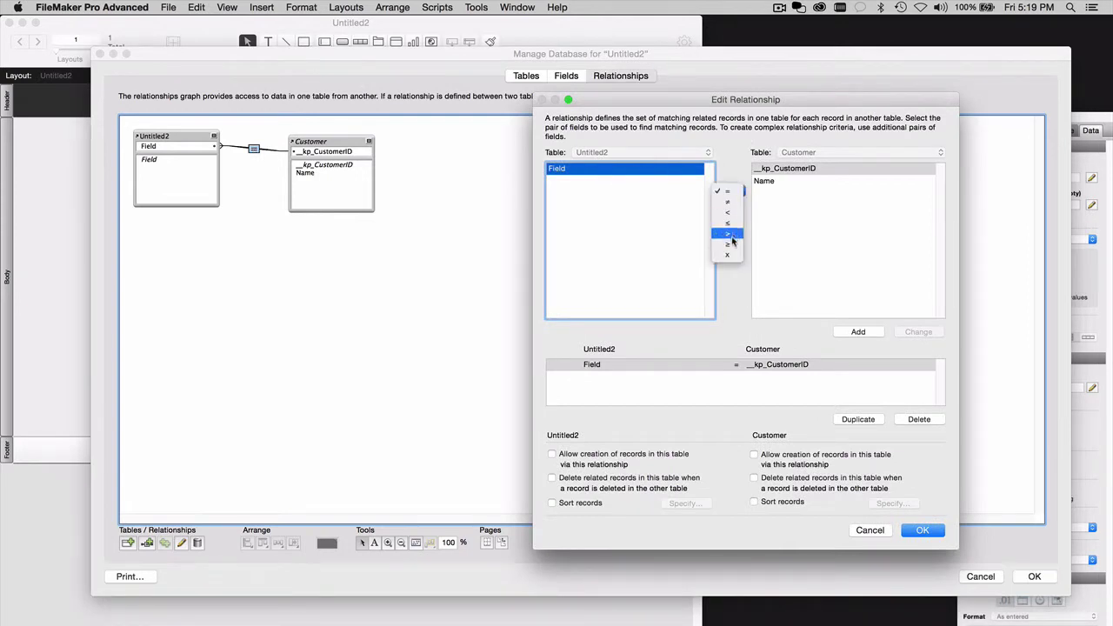
left_click(729, 255)
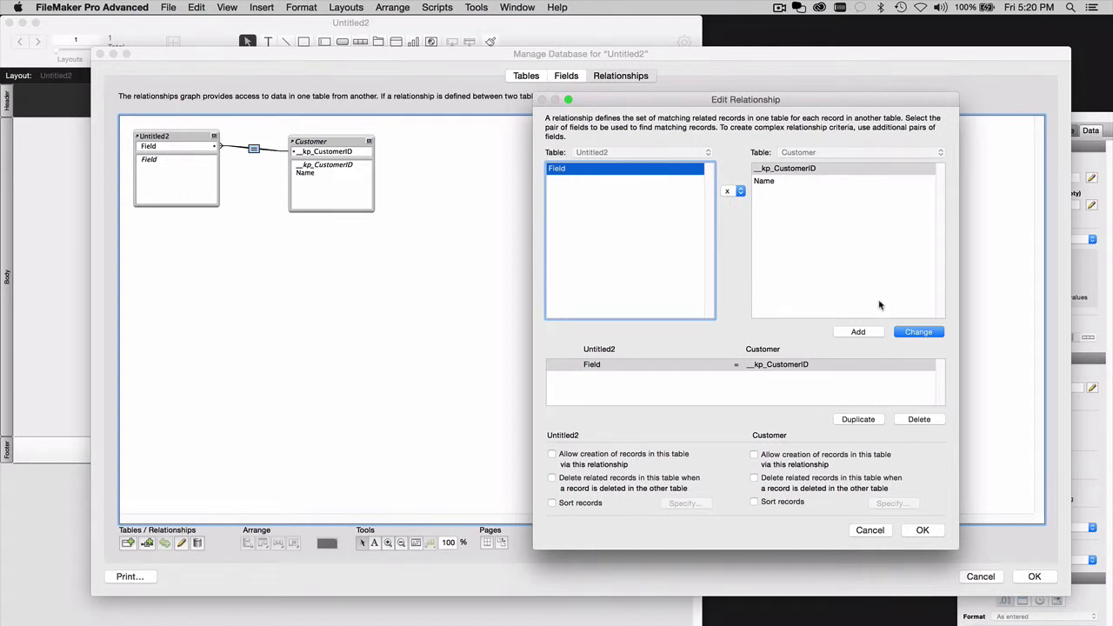
left_click(913, 334)
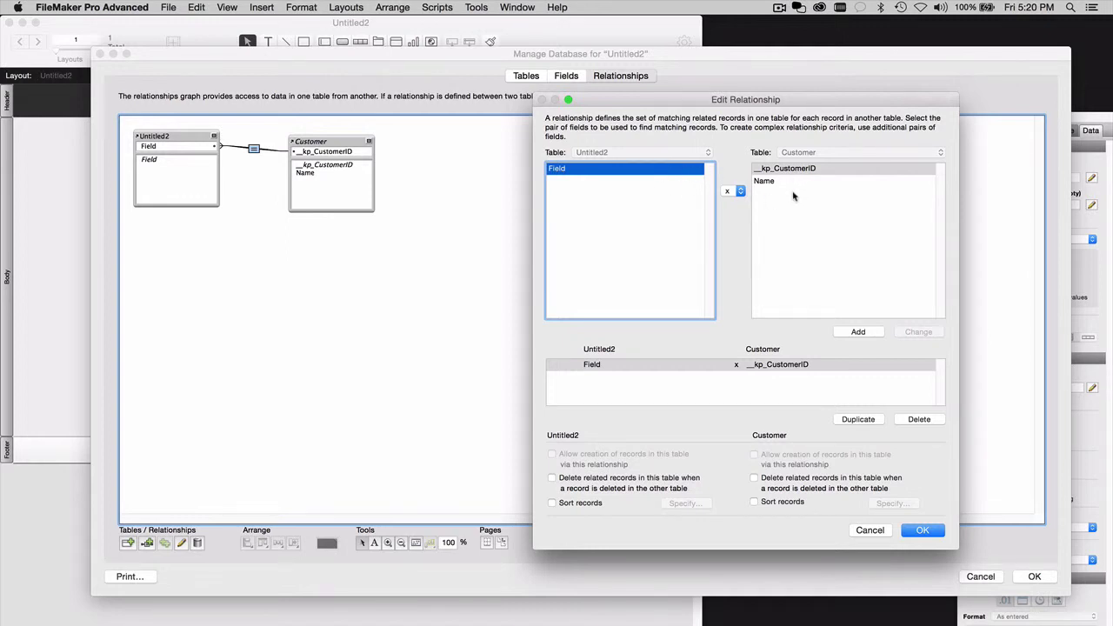
left_click(920, 529)
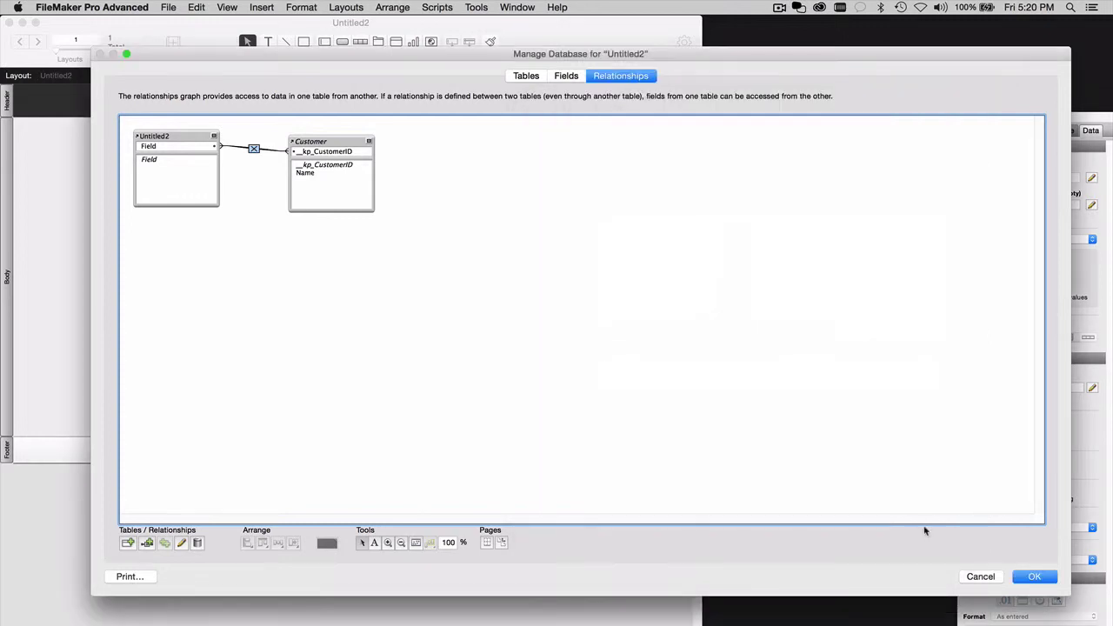
Close Manage Database, draw a button labelled Go below Field, and give it a single-step action.
left_click(1034, 577)
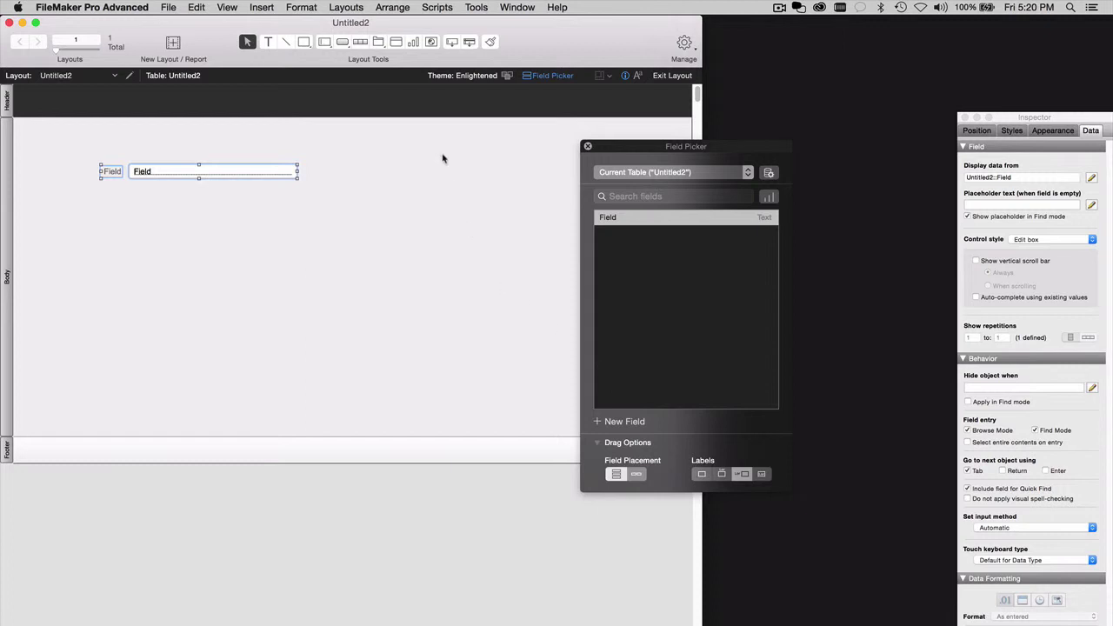
left_click(343, 43)
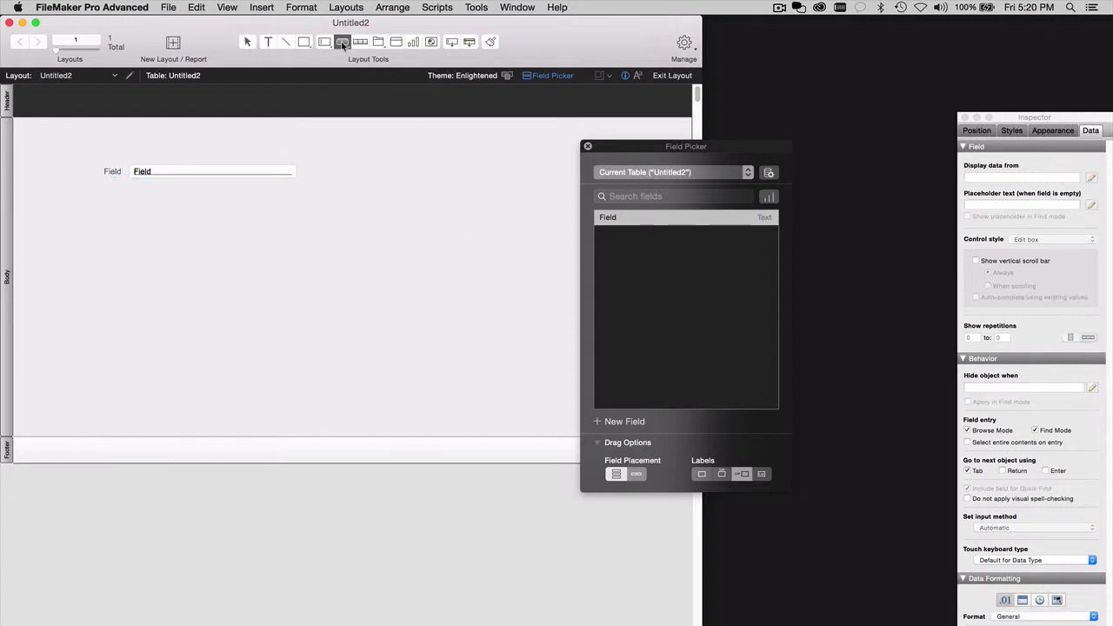
left_click_drag(279, 223, 430, 288)
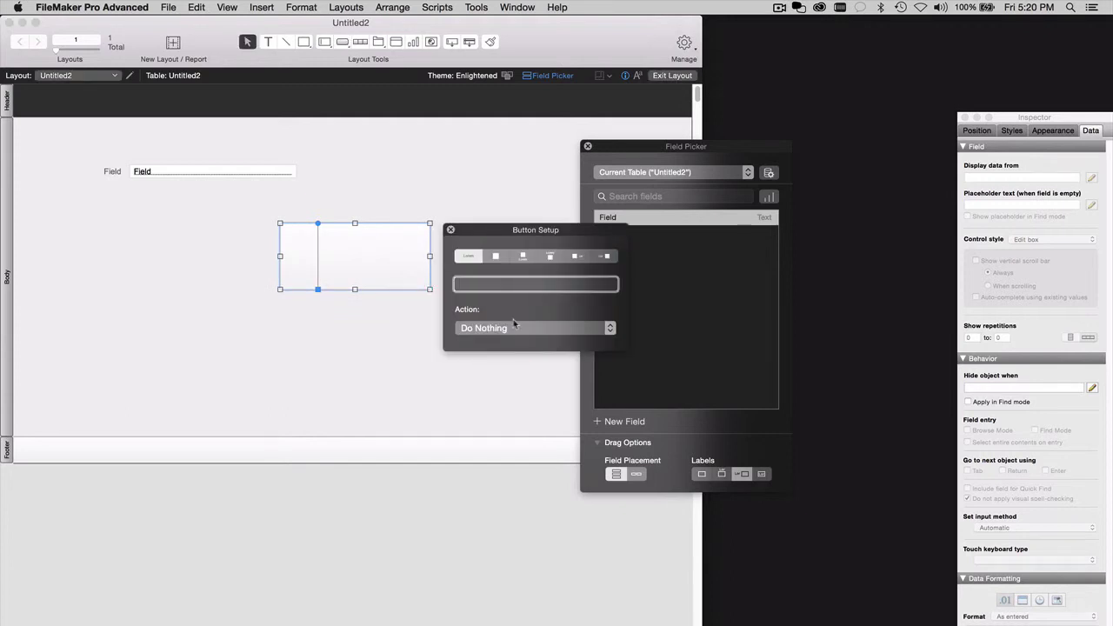
type("Go")
left_click(523, 328)
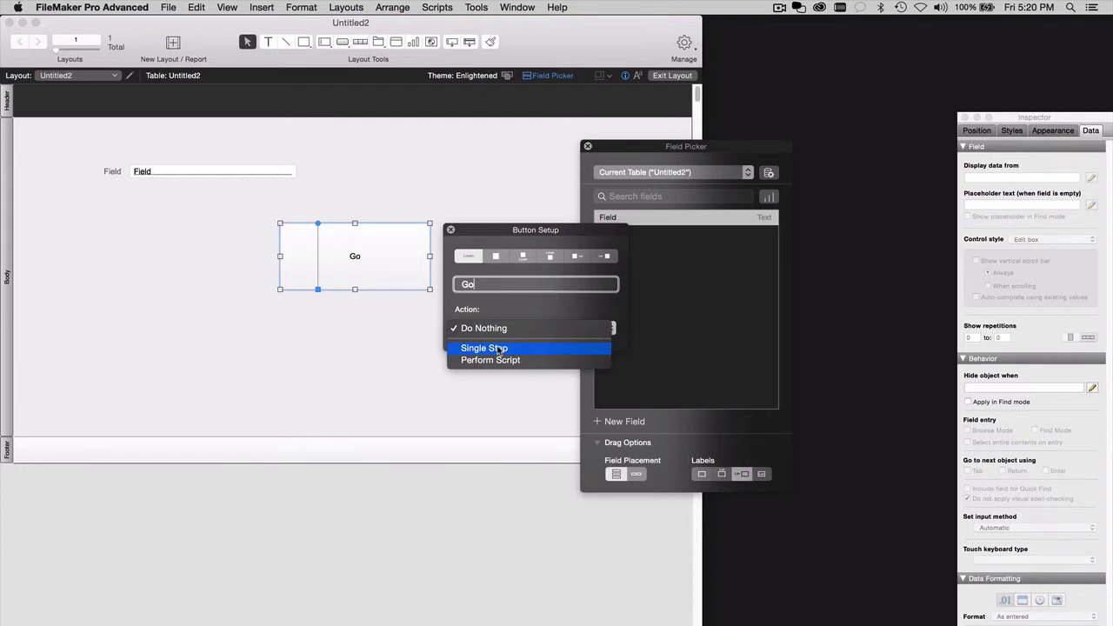
left_click(500, 348)
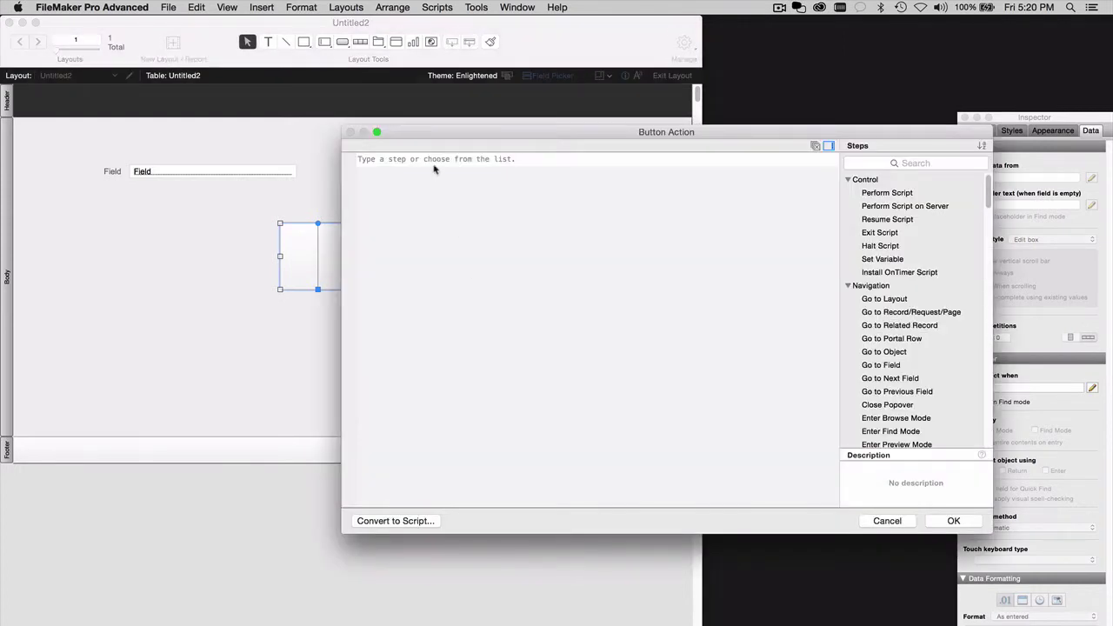
Insert a Go to Related Record step as line 1 of the Go button's action and show its options.
type("go to r")
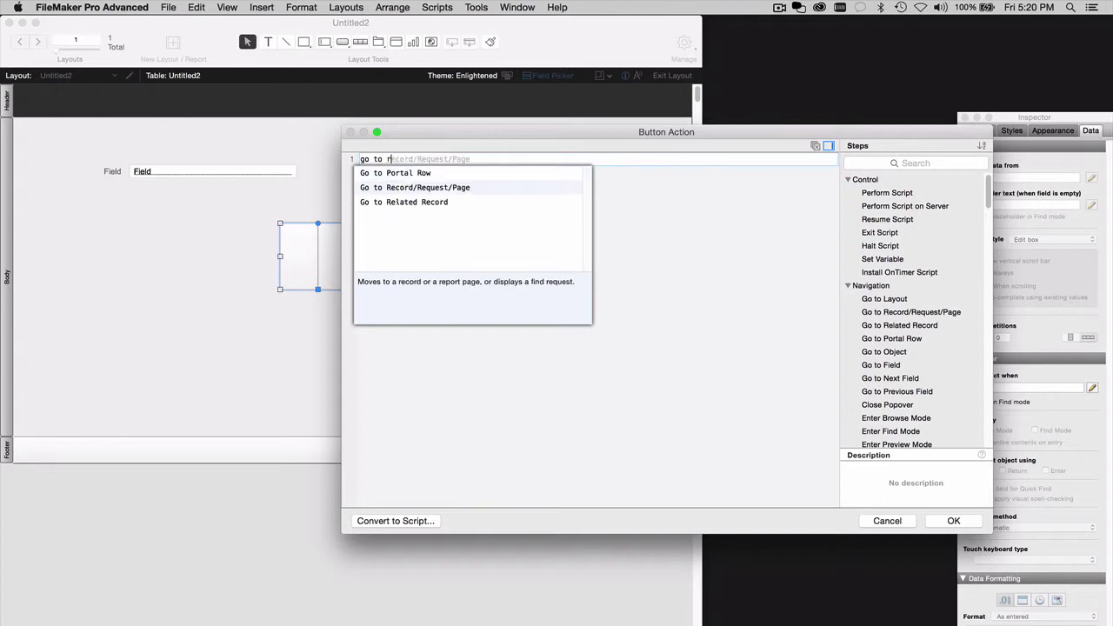
double_click(406, 203)
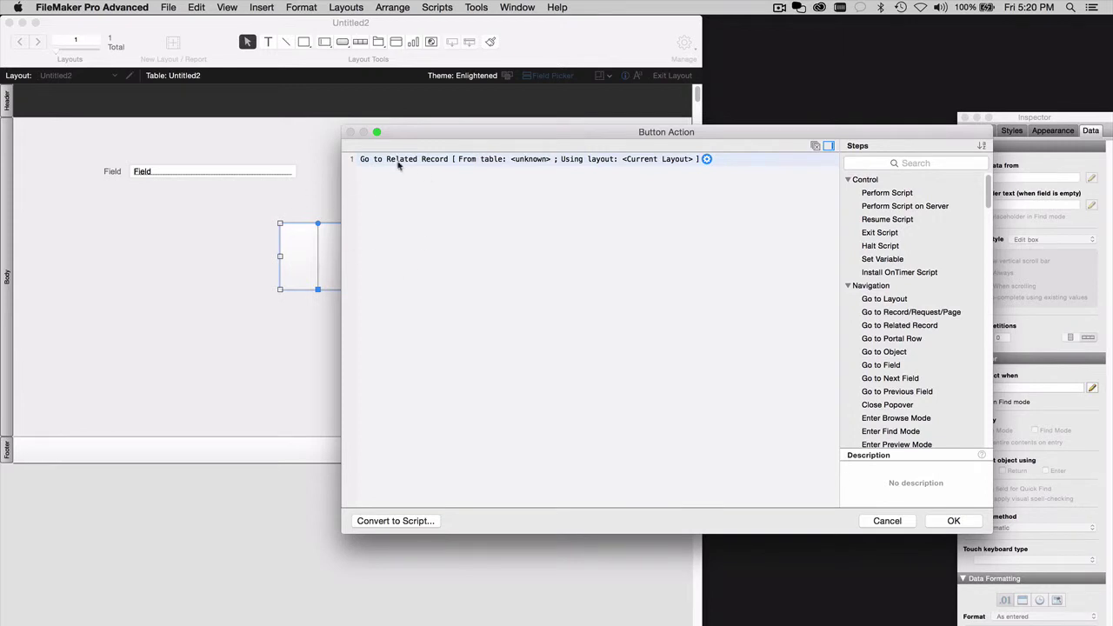
left_click(707, 159)
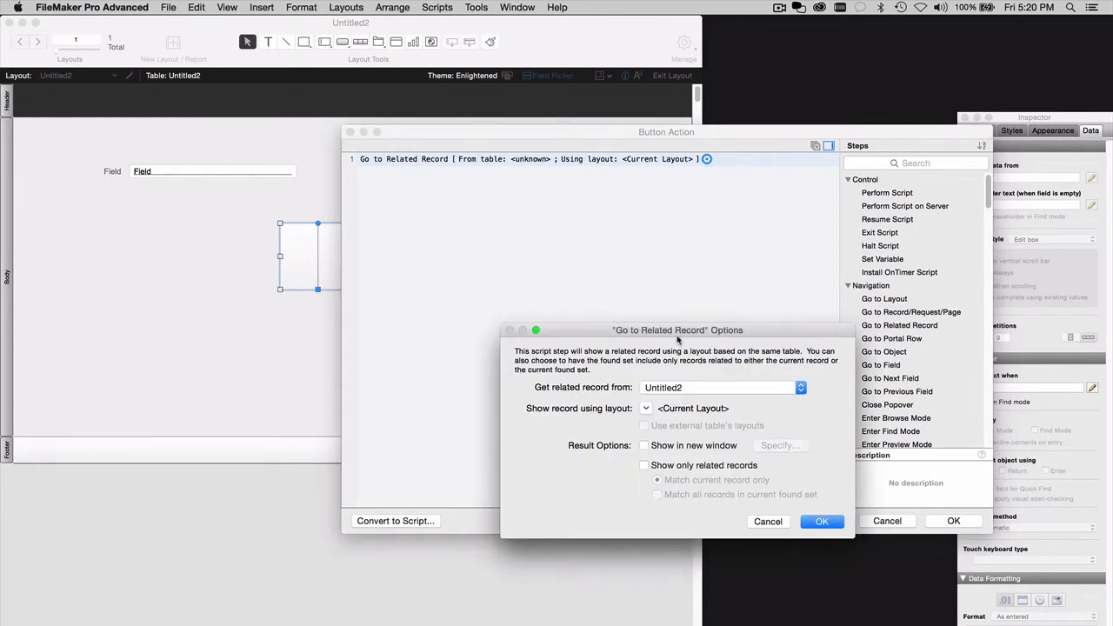
Set Go to Related Record to take records from Customer and show the CUSTOMER layout, confirming all dialogs.
left_click(685, 389)
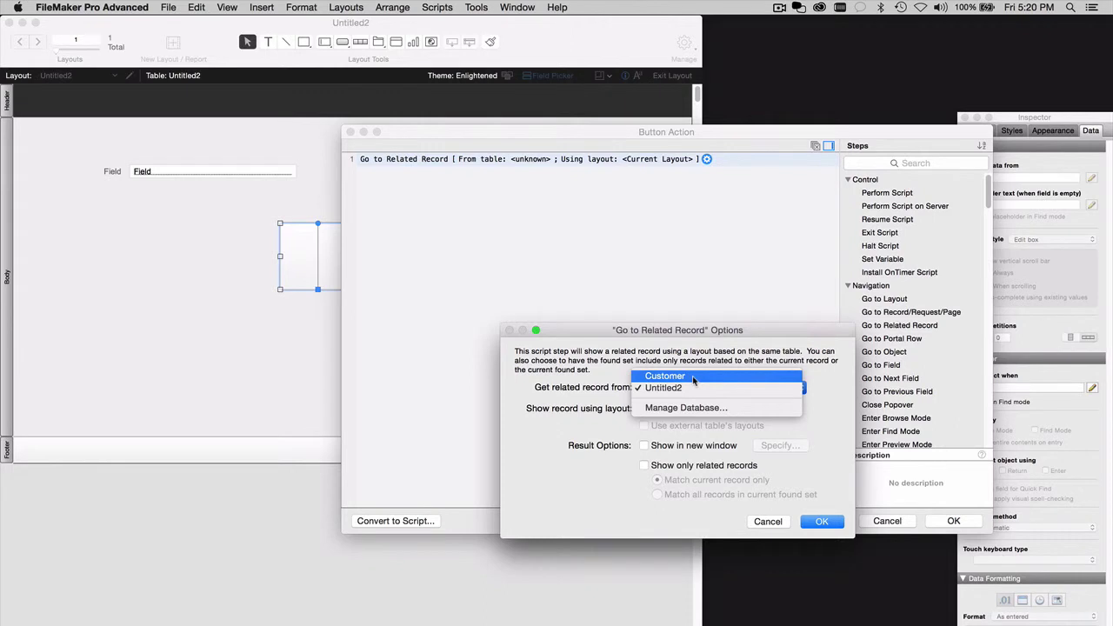
left_click(693, 376)
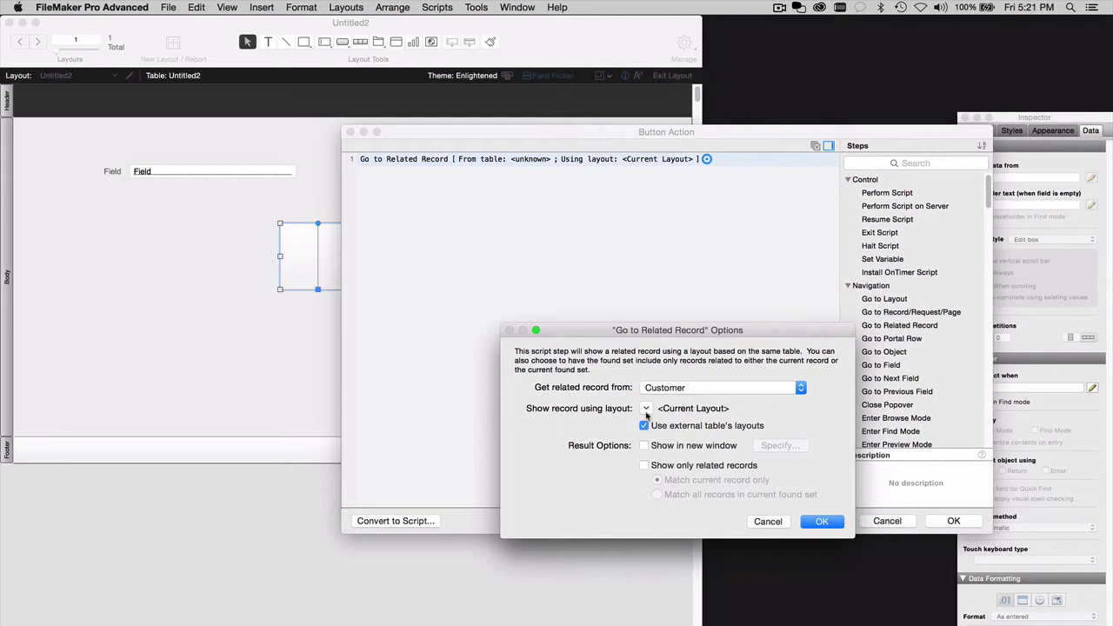
left_click(646, 409)
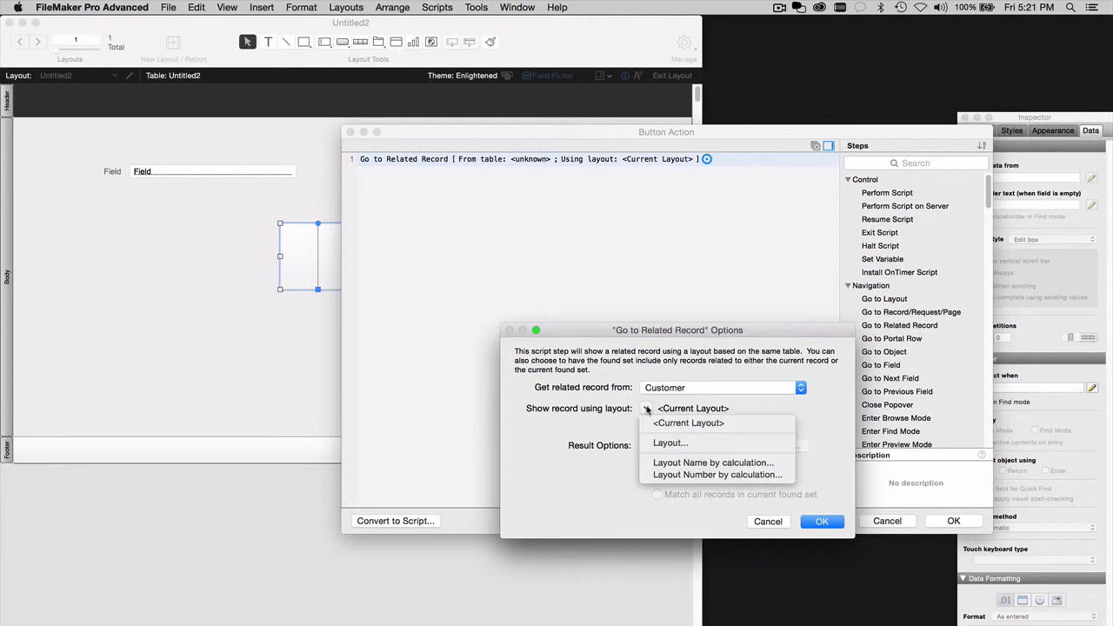
left_click(669, 444)
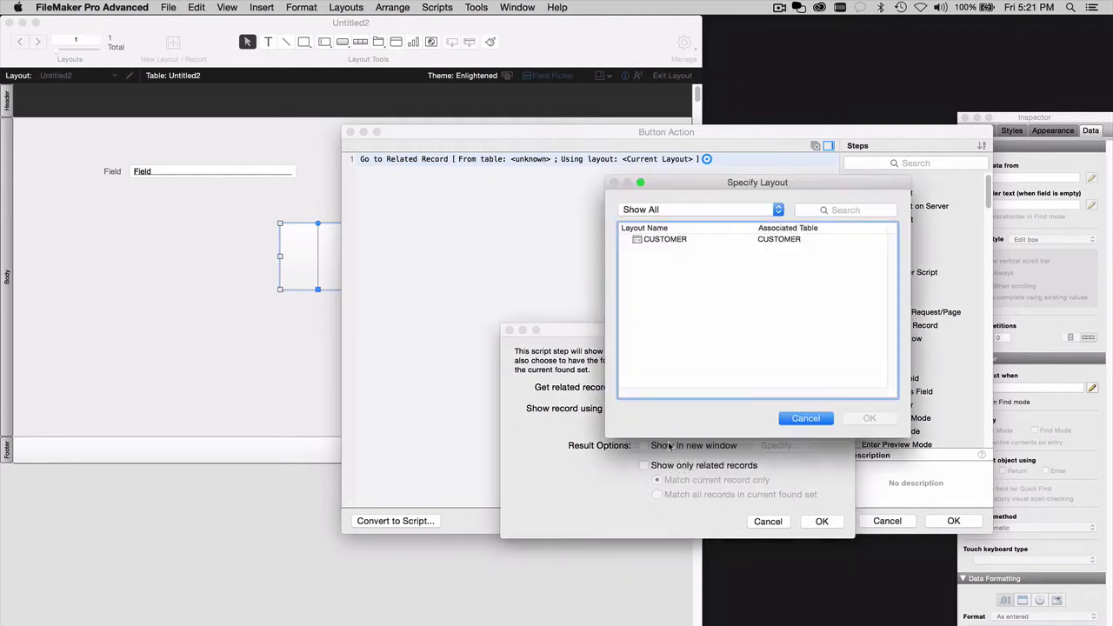
left_click(670, 240)
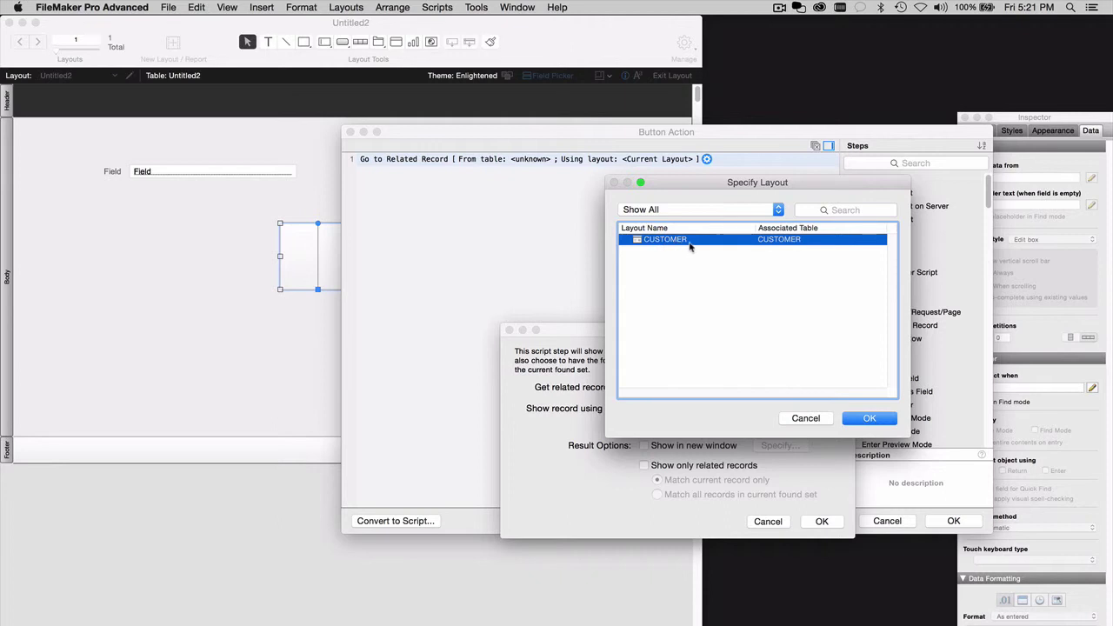
left_click(866, 419)
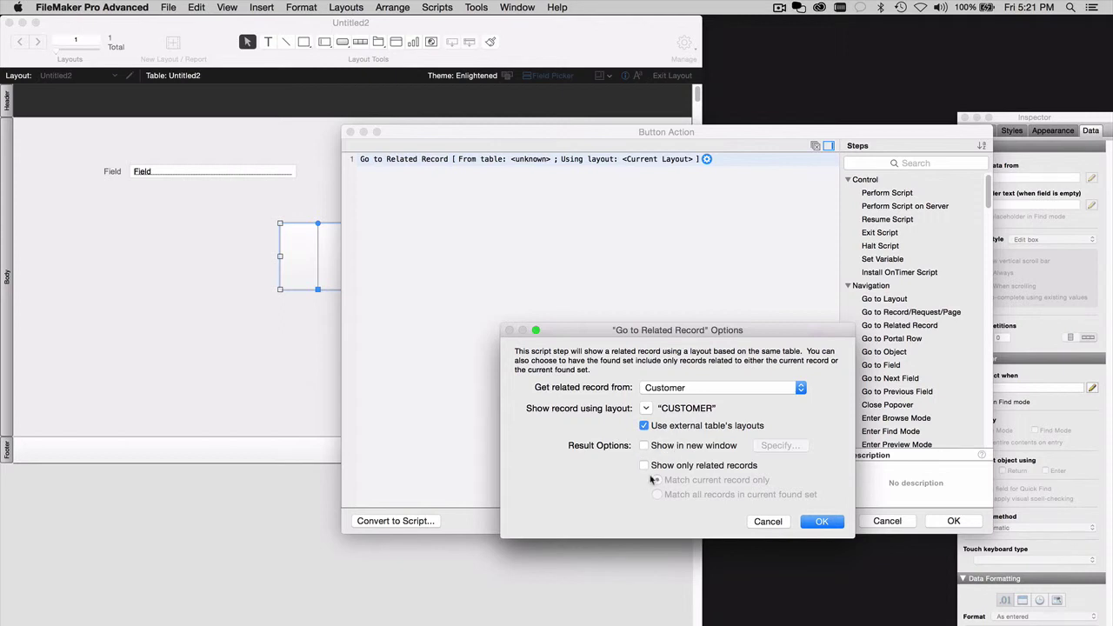
left_click(822, 524)
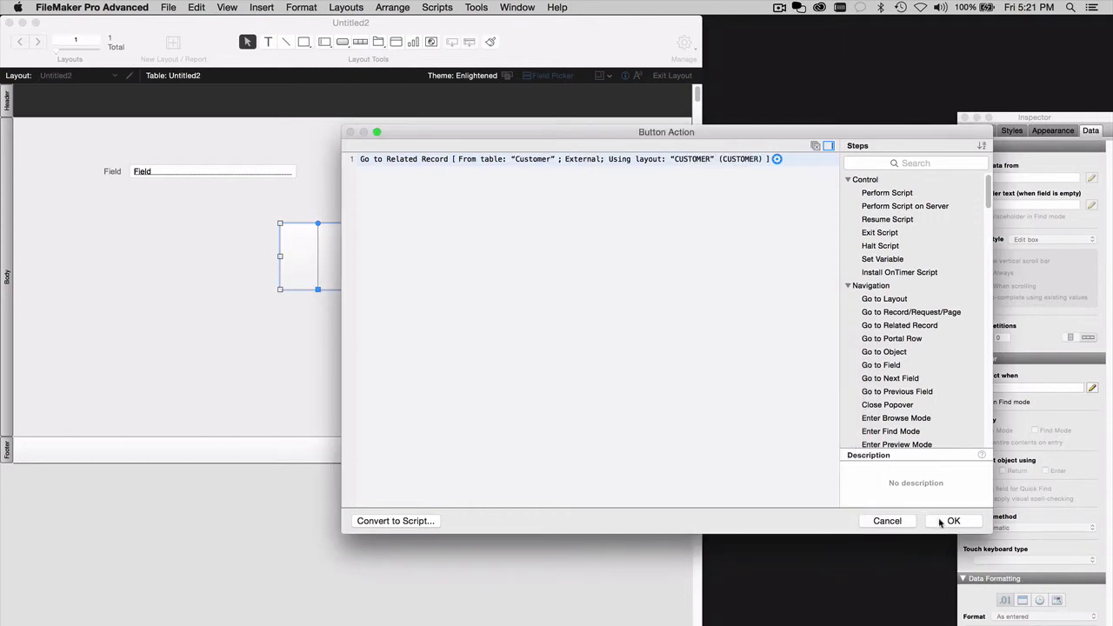
left_click(950, 521)
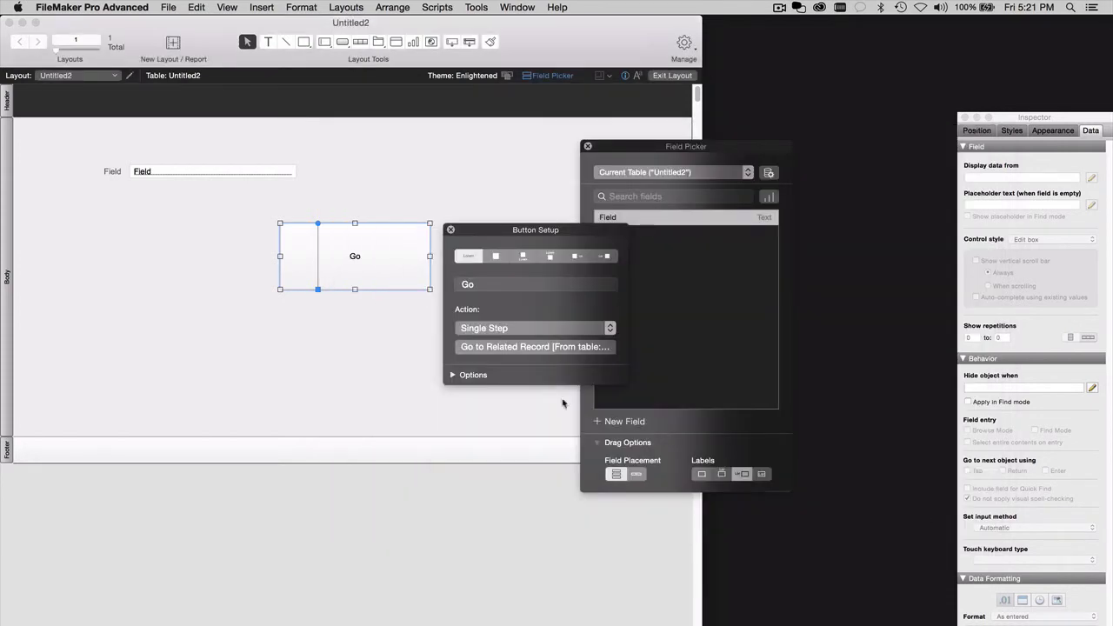
Close the Button Setup and Field Picker panels, exit Layout mode and save the layout changes.
left_click(450, 231)
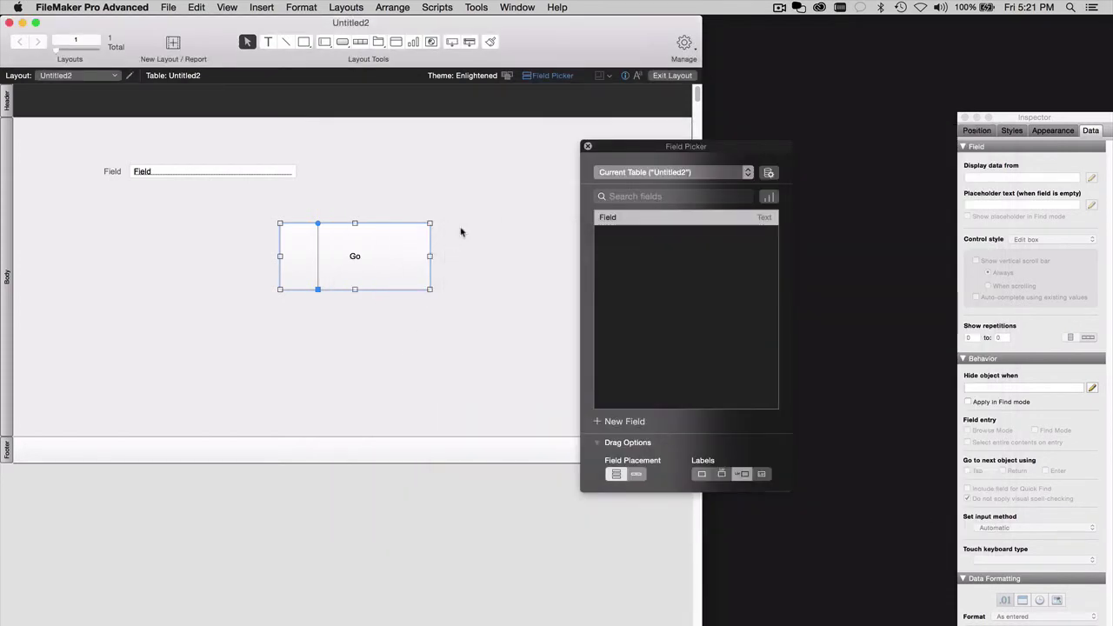
left_click(588, 146)
left_click(669, 75)
left_click(798, 311)
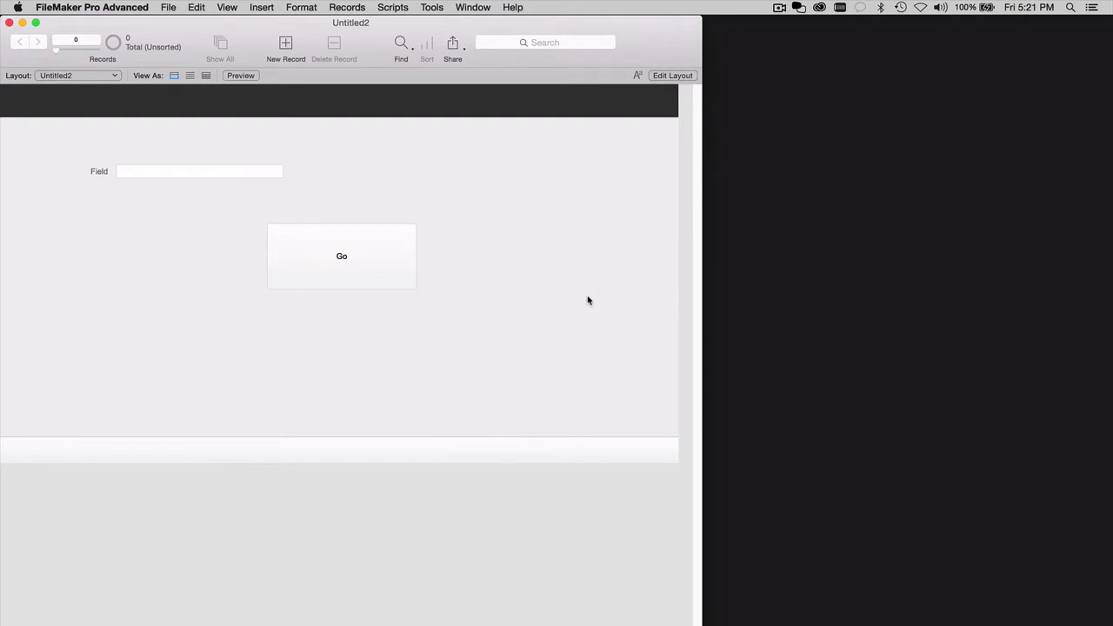
Check the open windows, then use the Go button to bring up Example's CUSTOMER layout with 3 related records.
left_click(478, 8)
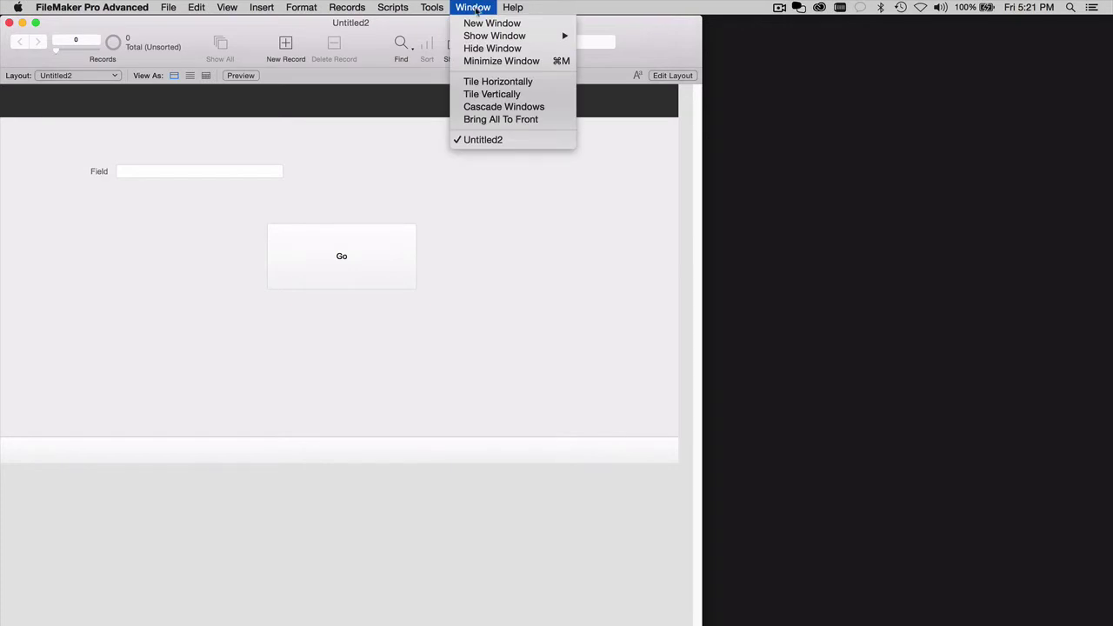
mouse_move(471, 39)
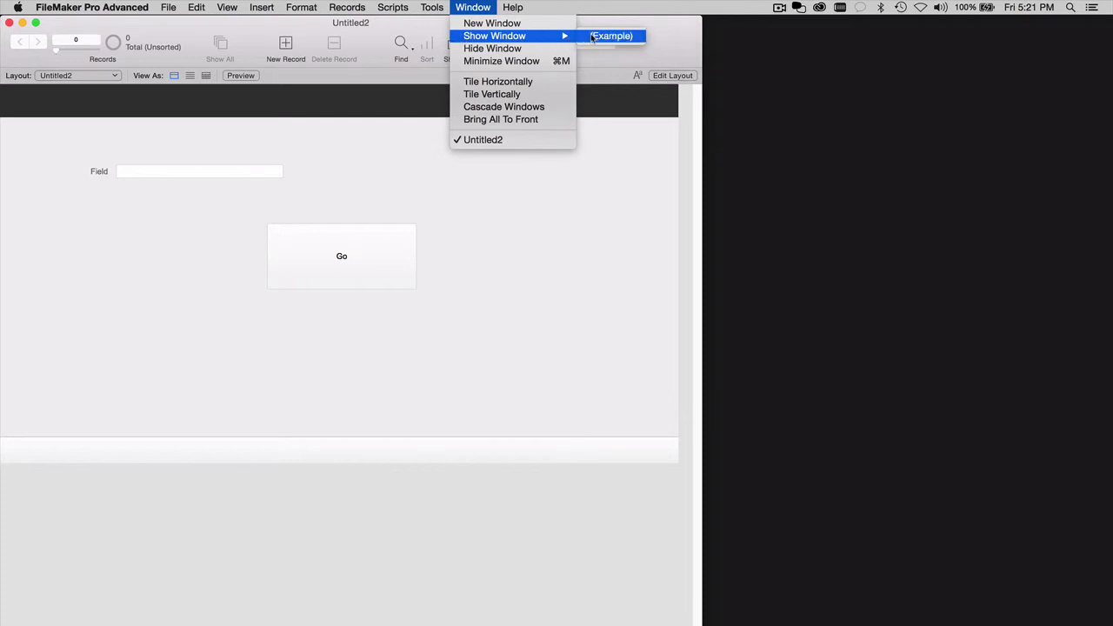
left_click(474, 7)
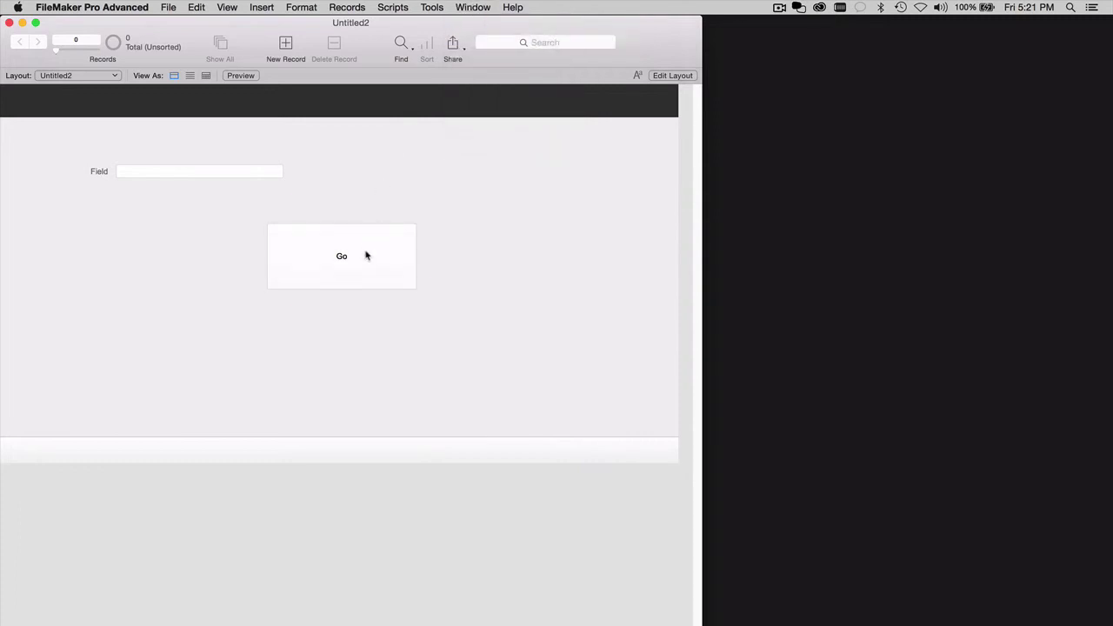
left_click(366, 254)
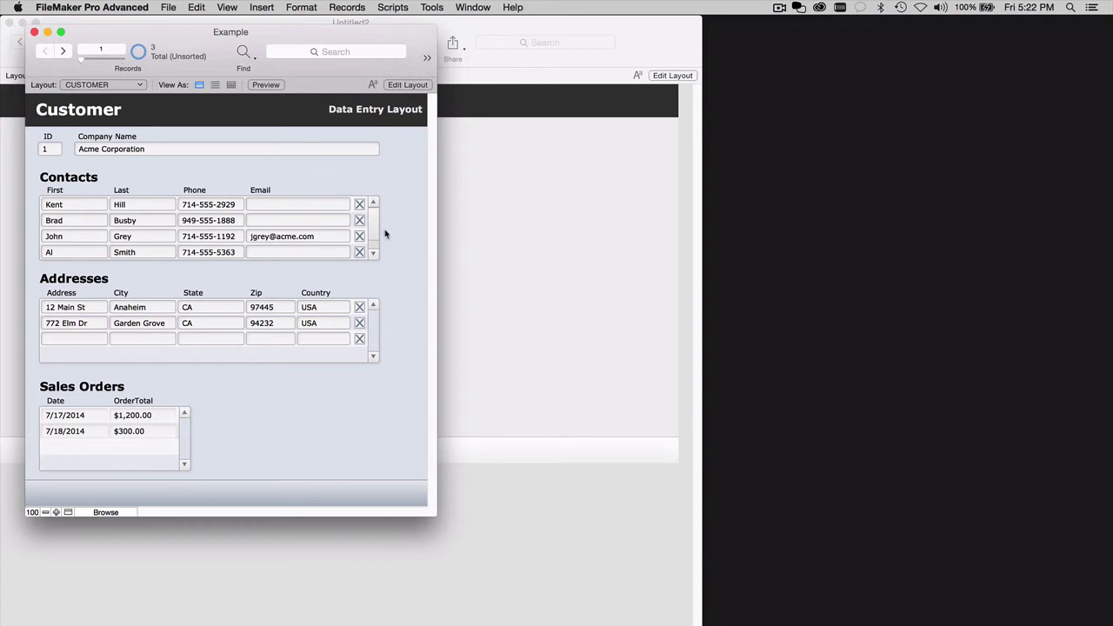
left_click(395, 7)
left_click(426, 24)
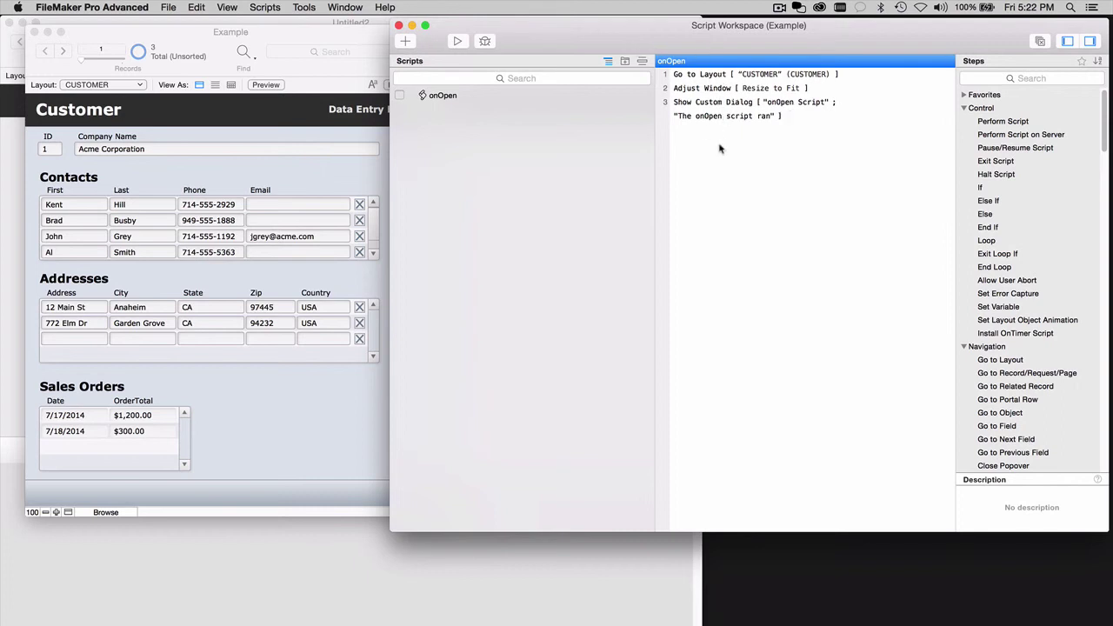
mouse_move(726, 124)
left_click(398, 26)
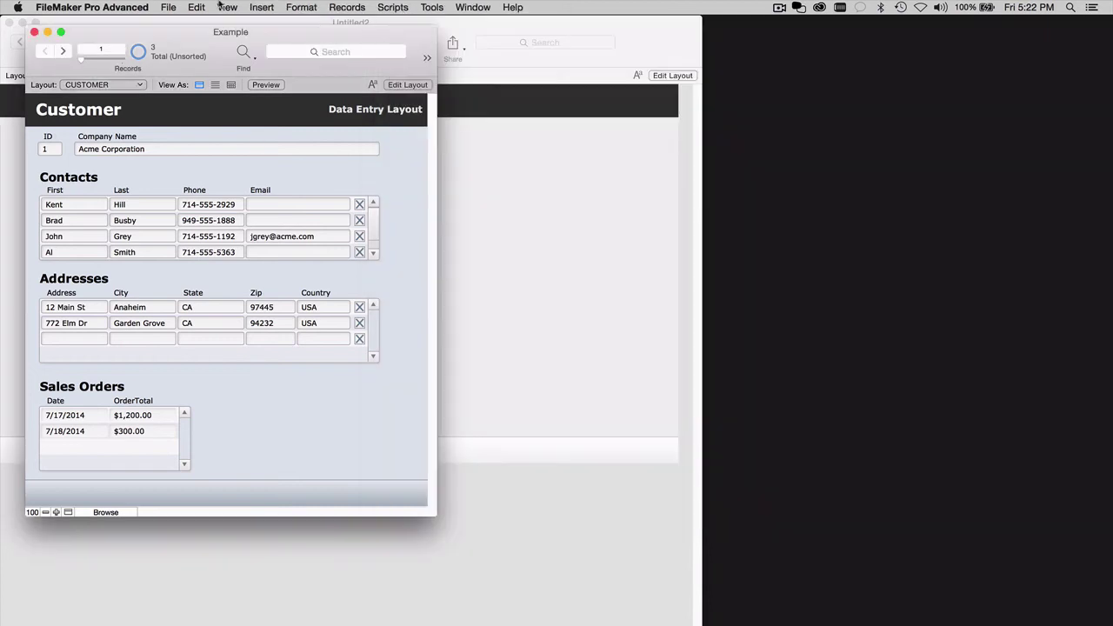
left_click(167, 7)
left_click(187, 169)
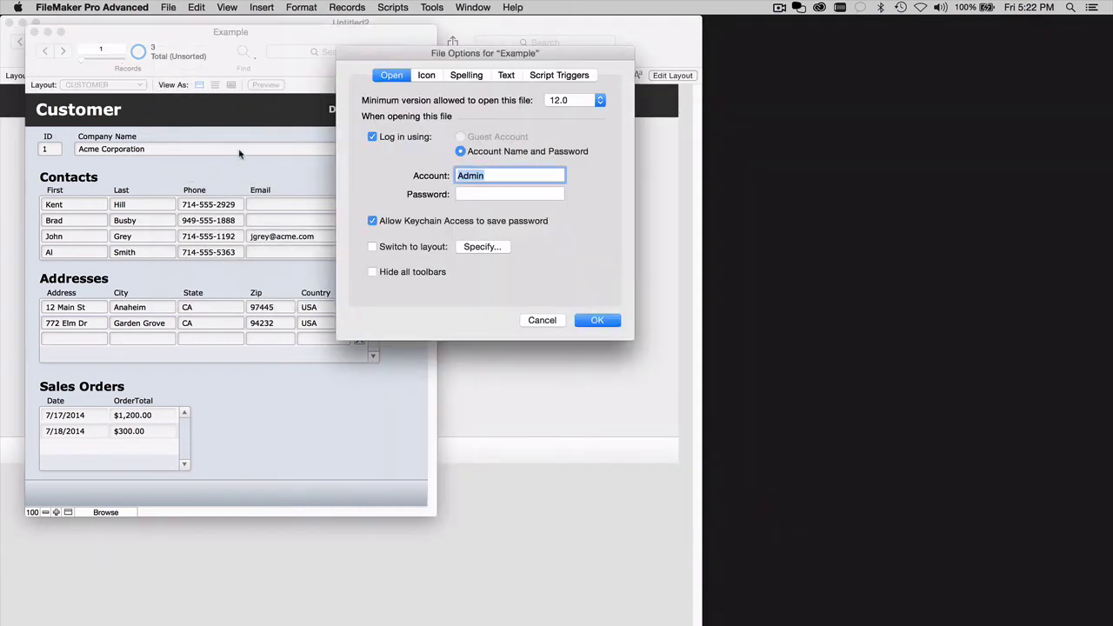
left_click(556, 76)
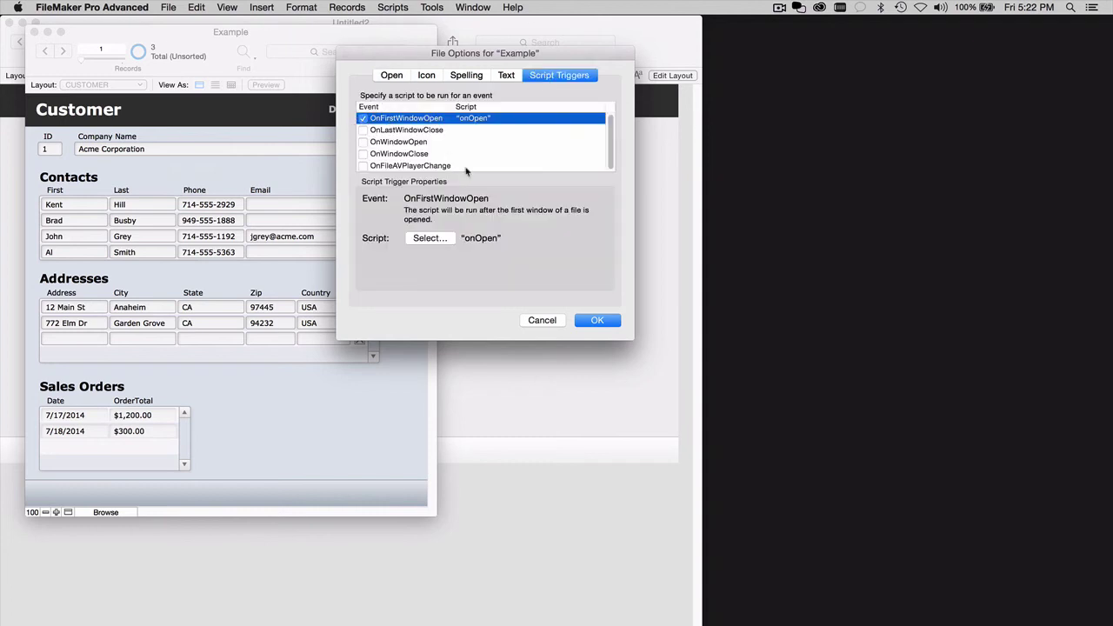
left_click(539, 322)
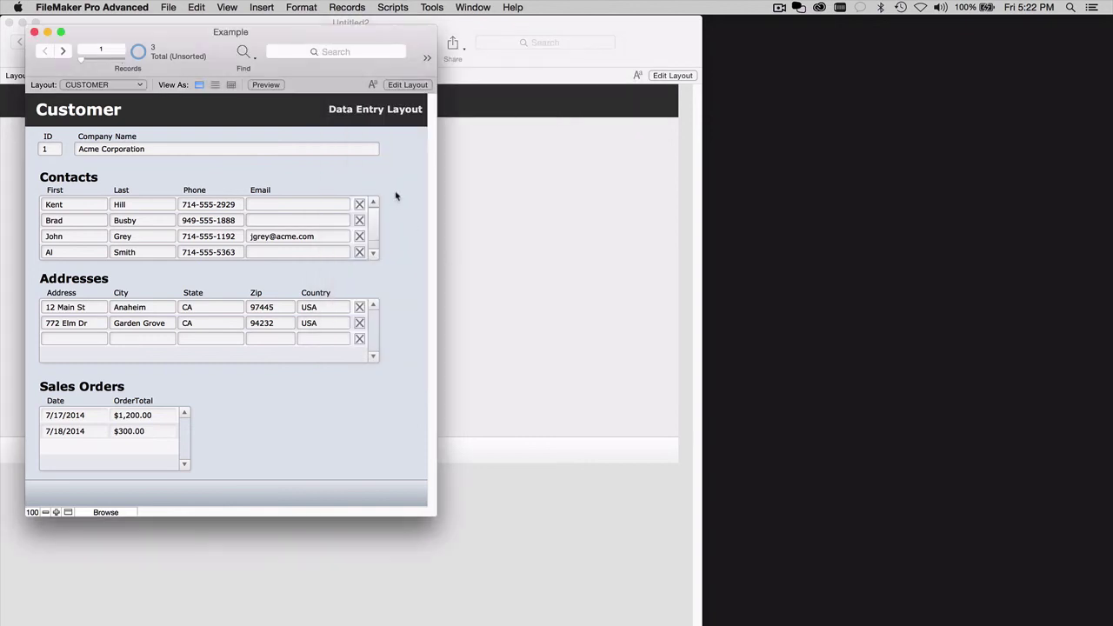